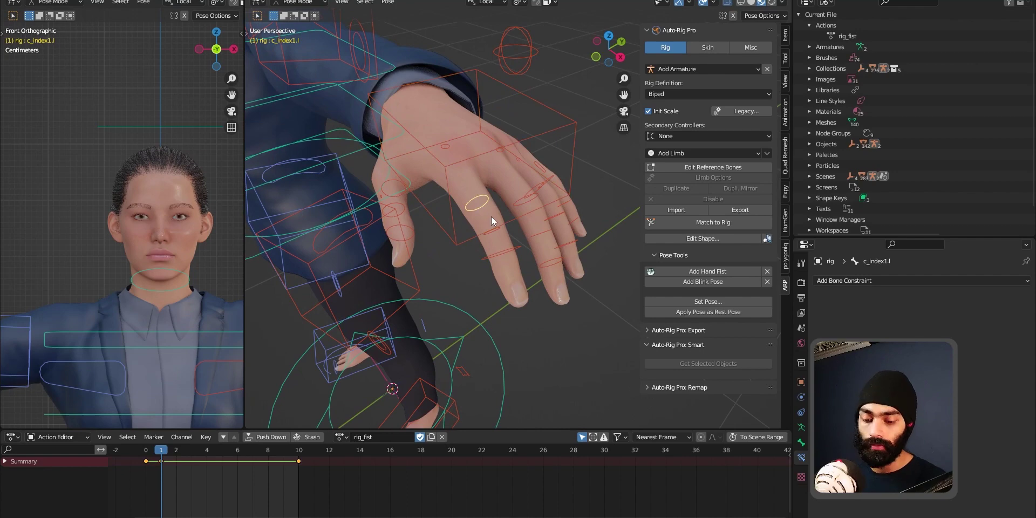
Try rotating the left index finger's first controller around its local X axis.
{"action": "key", "text": "r"}
{"action": "key", "text": "x"}
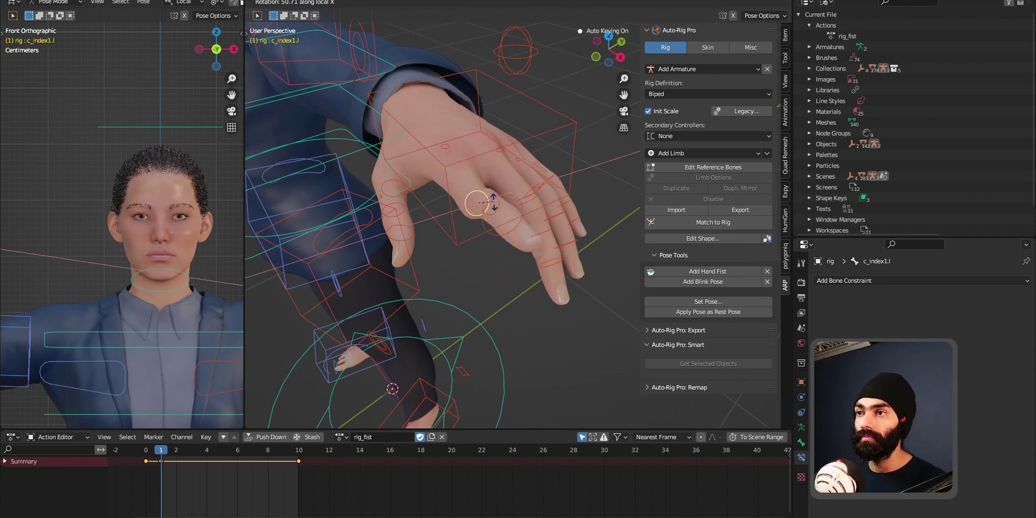
{"action": "left_click", "coordinate": [495, 254]}
{"action": "middle_click_drag", "start_coordinate": [495, 255], "coordinate": [484, 222]}
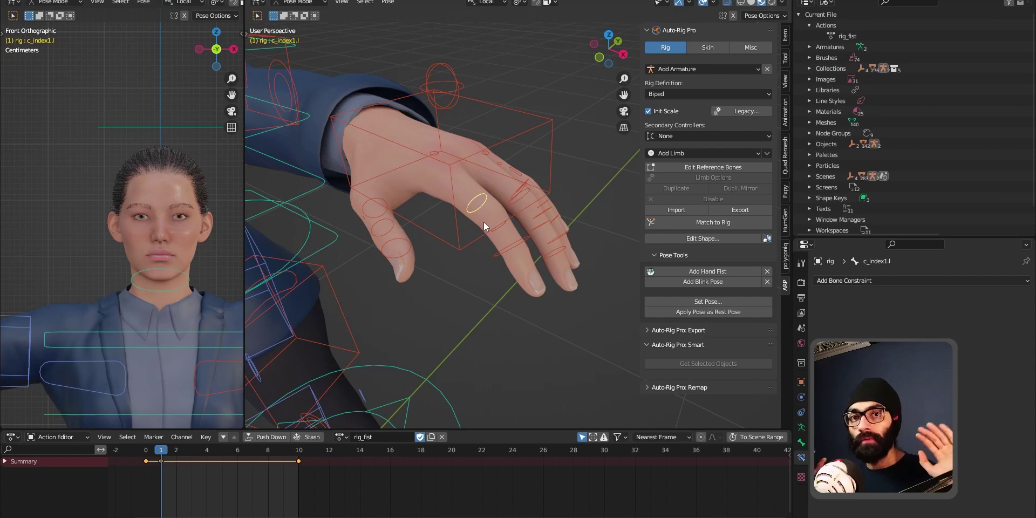
Try moving the left hand's IK controller.
{"action": "middle_click_drag", "start_coordinate": [489, 263], "coordinate": [507, 289], "text": "shift"}
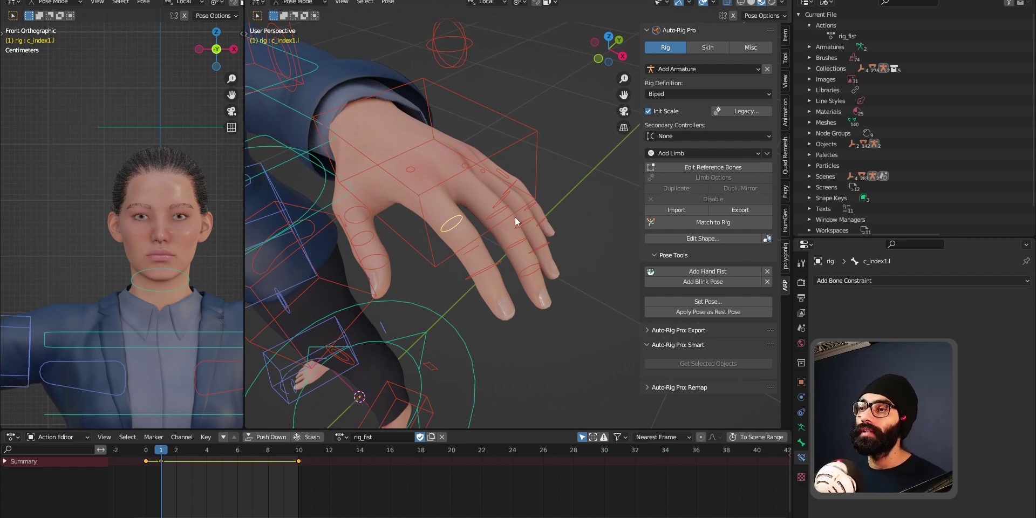
{"action": "middle_click_drag", "start_coordinate": [432, 189], "coordinate": [476, 196]}
{"action": "left_click", "coordinate": [476, 155]}
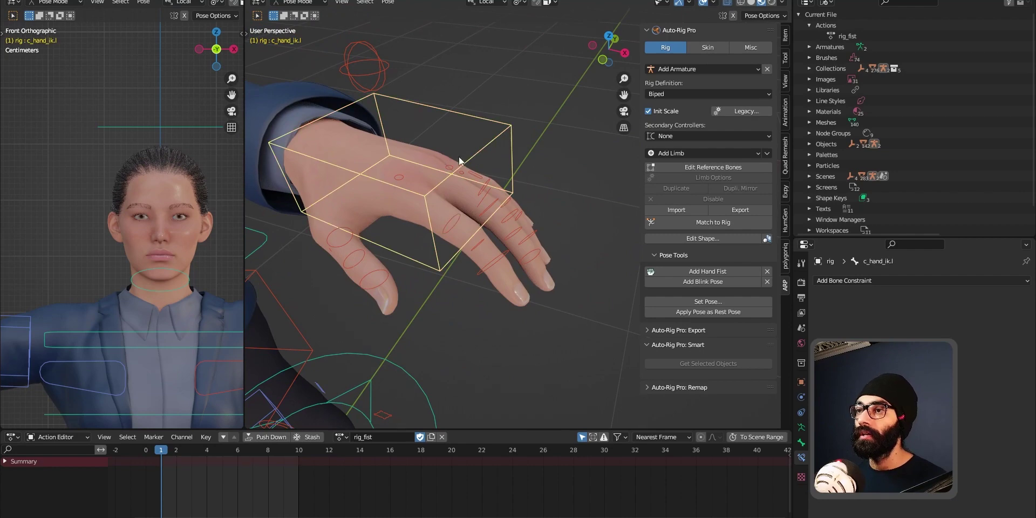
{"action": "key", "text": "g"}
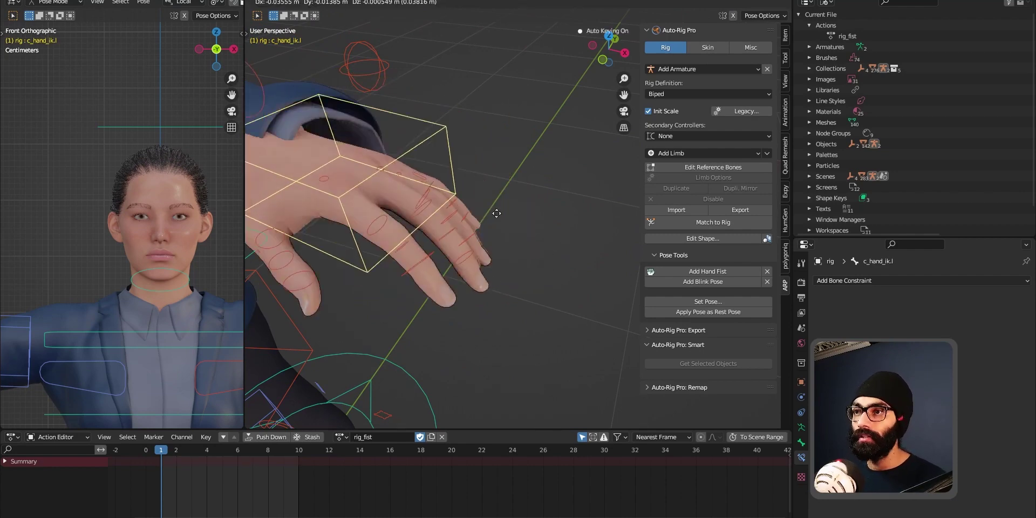
{"action": "right_click", "coordinate": [402, 190]}
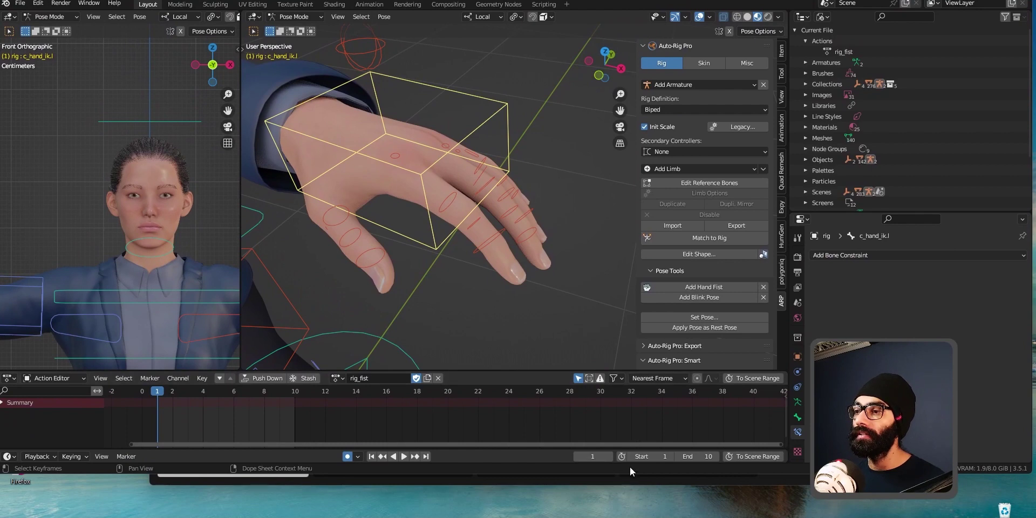
Enlarge the program window downwards and open the list of bone constraints available for the left hand's IK controller.
{"action": "left_click_drag", "start_coordinate": [633, 454], "coordinate": [631, 517]}
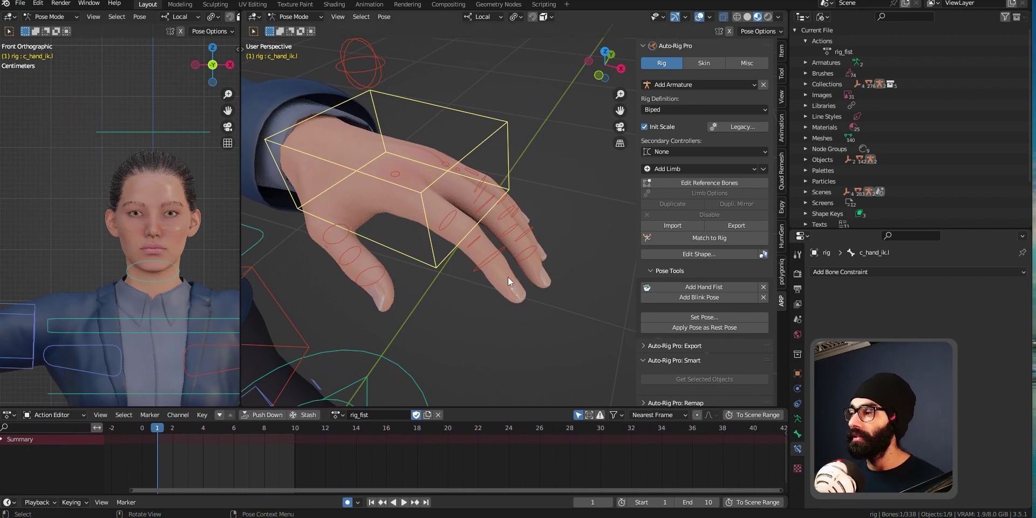
{"action": "left_click", "coordinate": [337, 416]}
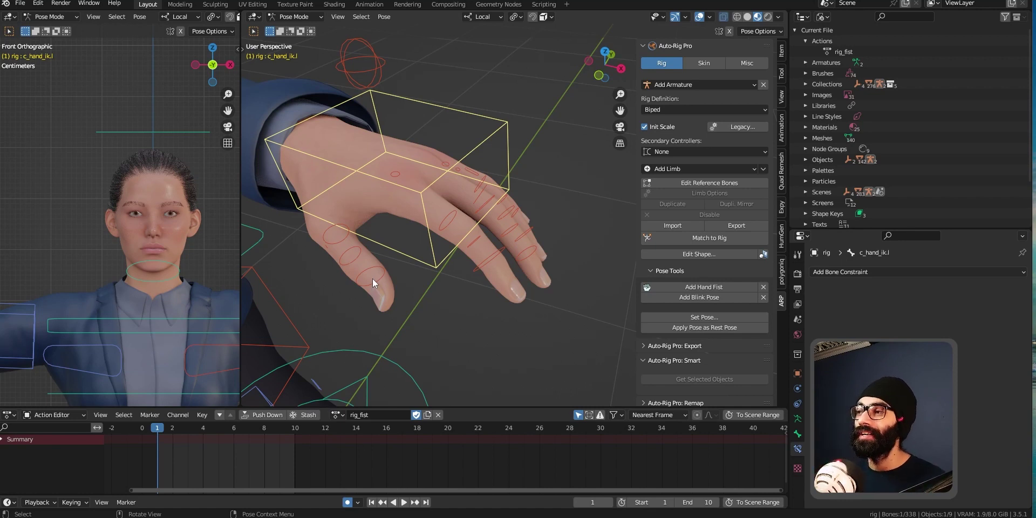
{"action": "left_click", "coordinate": [943, 272]}
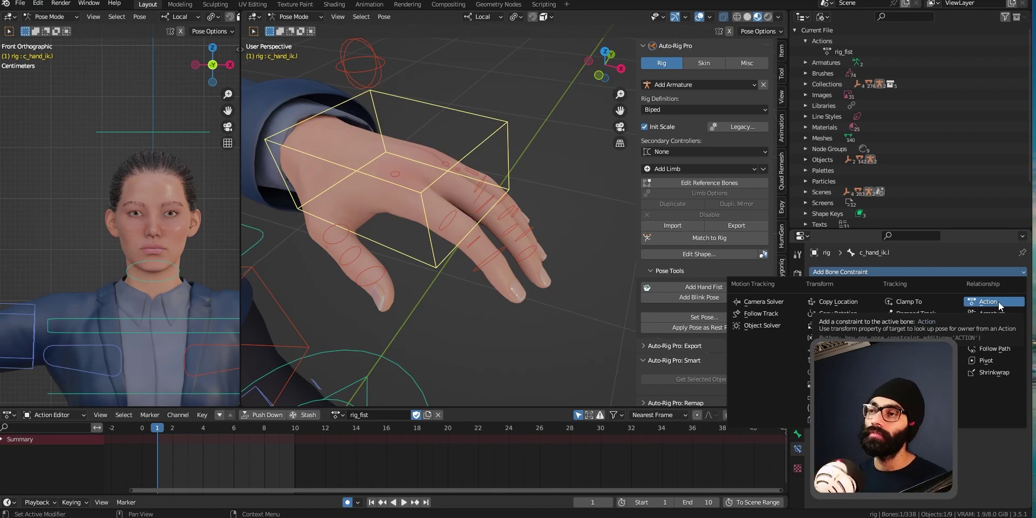
Isolate the left hand's controllers by hiding all unselected bones of the rig.
{"action": "middle_click_drag", "start_coordinate": [370, 326], "coordinate": [512, 266]}
{"action": "left_click", "coordinate": [446, 224]}
{"action": "scroll", "coordinate": [533, 259], "scroll_direction": "down", "scroll_amount": 3}
{"action": "left_click_drag", "start_coordinate": [401, 159], "coordinate": [580, 326]}
{"action": "key", "text": "shift+h"}
{"action": "middle_click_drag", "start_coordinate": [527, 278], "coordinate": [474, 240]}
Select the left hand's IK controller and hide it.
{"action": "left_click", "coordinate": [518, 196]}
{"action": "left_click", "coordinate": [520, 204]}
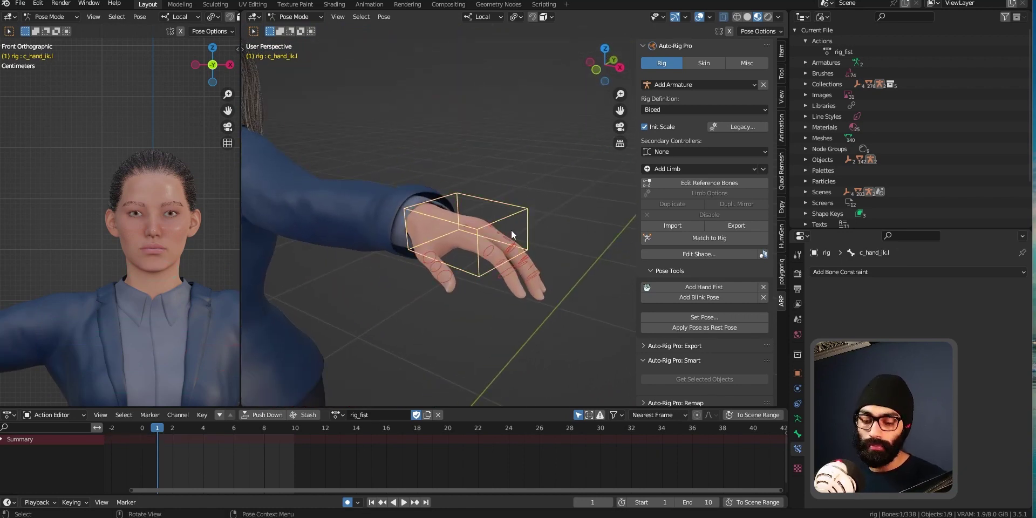
{"action": "key", "text": "h"}
{"action": "middle_click_drag", "start_coordinate": [436, 283], "coordinate": [502, 273]}
{"action": "scroll", "coordinate": [432, 270], "scroll_direction": "down", "scroll_amount": 10}
{"action": "middle_click_drag", "start_coordinate": [464, 247], "coordinate": [516, 253]}
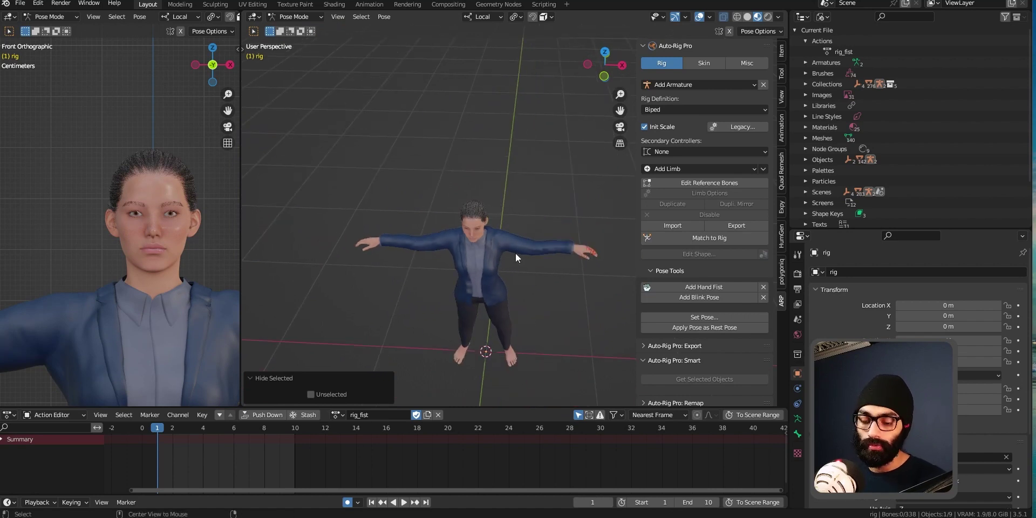
Reveal all bones and isolate the controllers of both hands by hiding every other bone.
{"action": "key", "text": "alt+h"}
{"action": "left_click_drag", "start_coordinate": [561, 207], "coordinate": [607, 278]}
{"action": "left_click_drag", "start_coordinate": [292, 192], "coordinate": [358, 273], "text": "shift"}
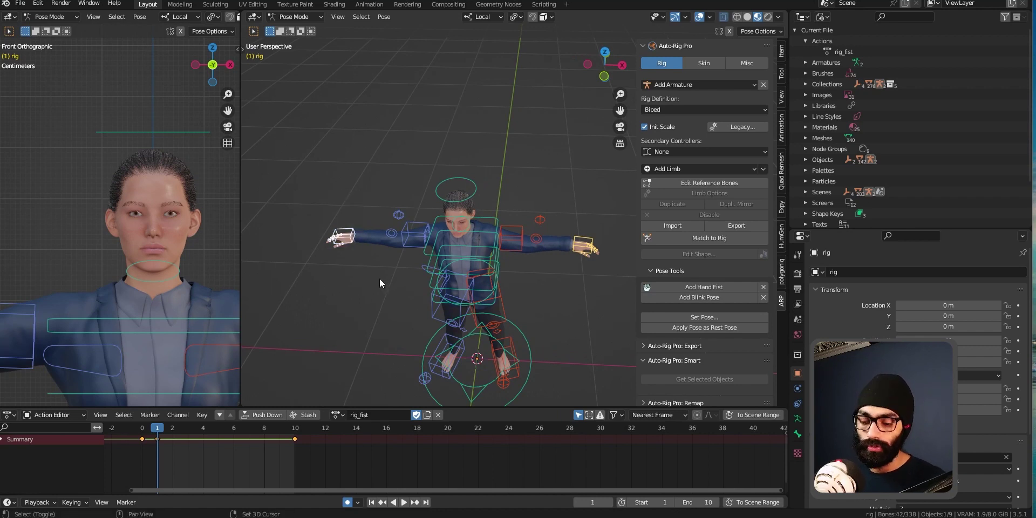
{"action": "key", "text": "shift+h"}
{"action": "left_click", "coordinate": [359, 278]}
Hide the IK controllers of both hands so that only the finger controllers stay displayed.
{"action": "left_click", "coordinate": [349, 233]}
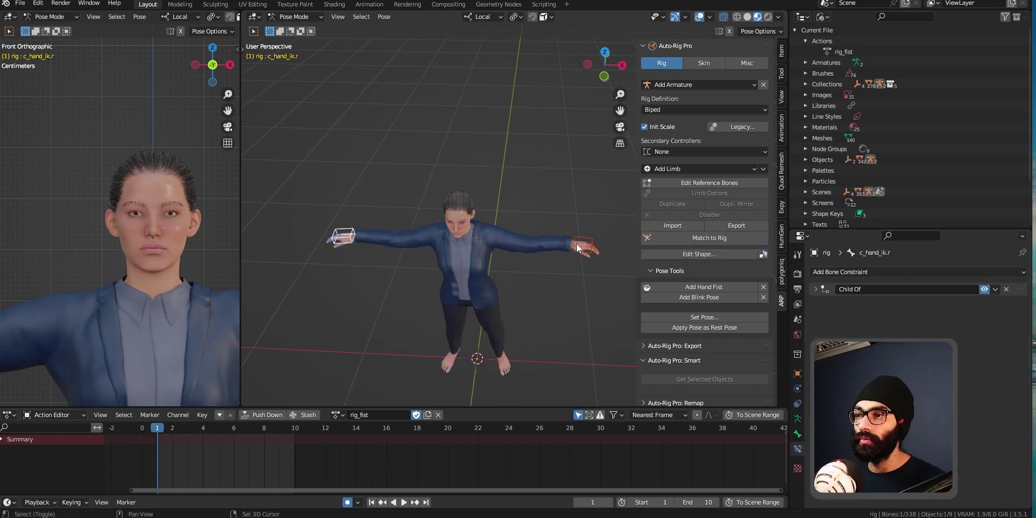
{"action": "key", "text": "a"}
{"action": "key", "text": "h"}
{"action": "middle_click_drag", "start_coordinate": [586, 251], "coordinate": [533, 231]}
{"action": "scroll", "coordinate": [531, 241], "scroll_direction": "up", "scroll_amount": 5}
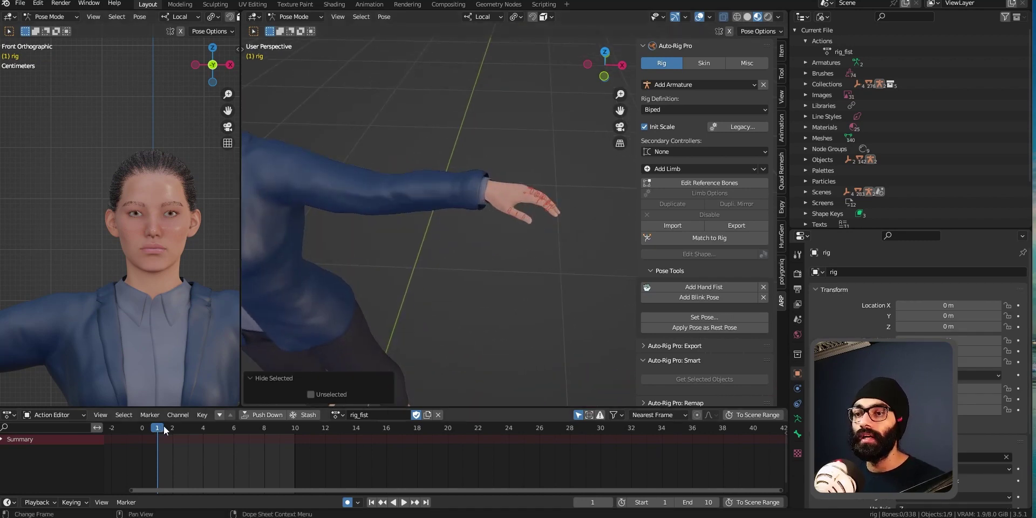
Select the finger controllers of both hands and keyframe them at frame 1 of the rig_fist action.
{"action": "middle_click_drag", "start_coordinate": [626, 201], "coordinate": [516, 212]}
{"action": "left_click_drag", "start_coordinate": [449, 131], "coordinate": [586, 283]}
{"action": "middle_click_drag", "start_coordinate": [516, 339], "coordinate": [530, 228]}
{"action": "mouse_move", "coordinate": [486, 273]}
{"action": "middle_mouse_down", "text": "ctrl"}
{"action": "mouse_move", "coordinate": [375, 284]}
{"action": "mouse_move", "coordinate": [525, 290]}
{"action": "mouse_move", "coordinate": [478, 274]}
{"action": "middle_mouse_up", "text": "ctrl"}
{"action": "key", "text": "i"}
{"action": "left_click", "coordinate": [478, 275]}
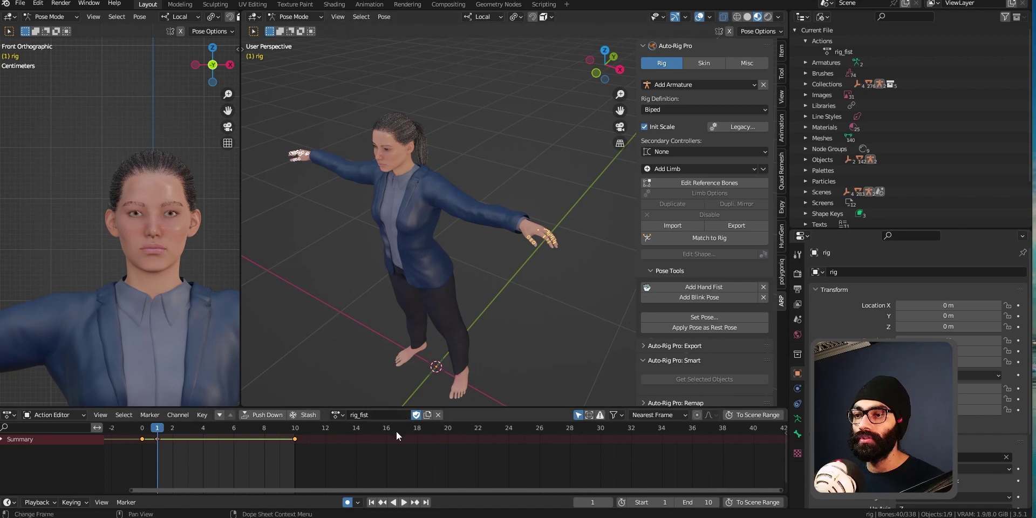
Insert Location & Rotation keyframes for the selected finger controllers at frame 1 and enlarge the bottom timeline.
{"action": "key", "text": "i"}
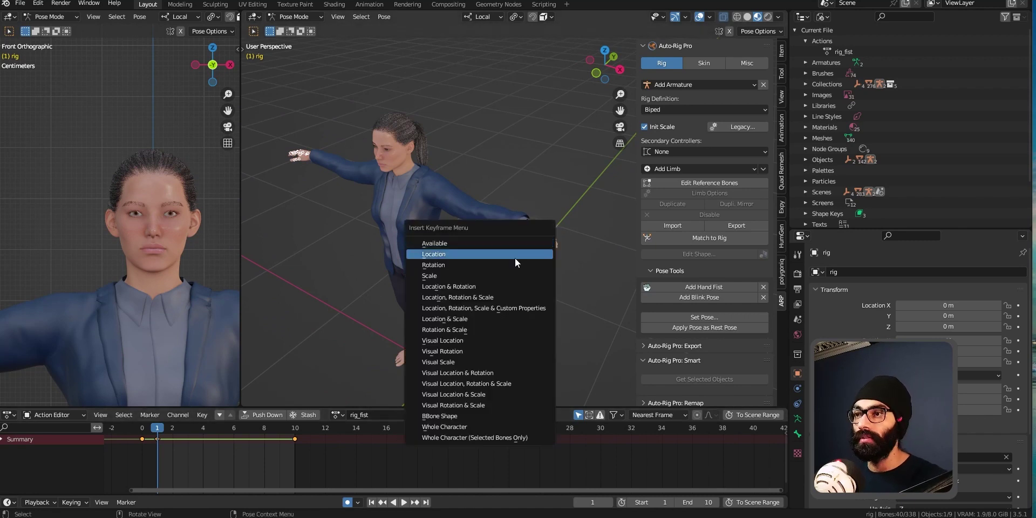
{"action": "left_click", "coordinate": [505, 287]}
{"action": "left_click_drag", "start_coordinate": [485, 496], "coordinate": [482, 474]}
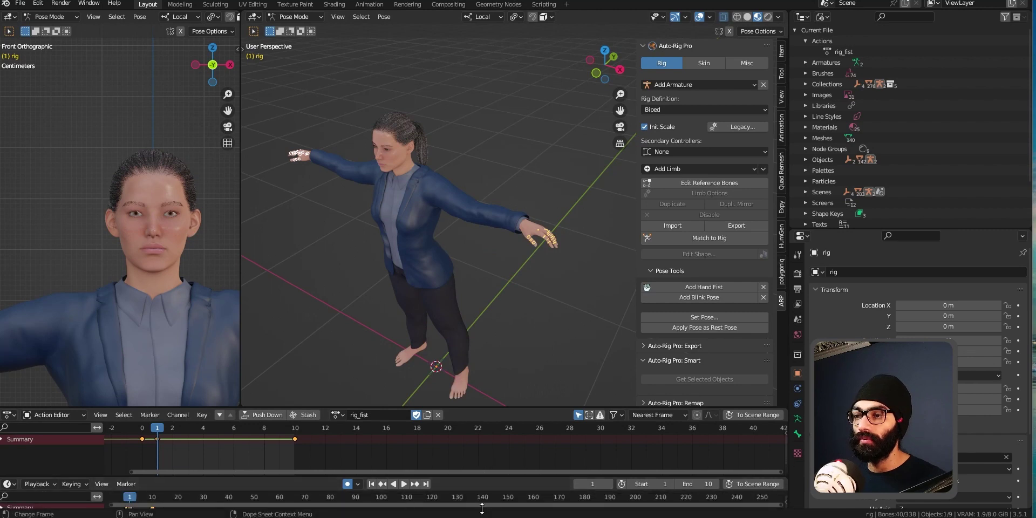
{"action": "key", "text": "i"}
{"action": "left_click", "coordinate": [528, 259]}
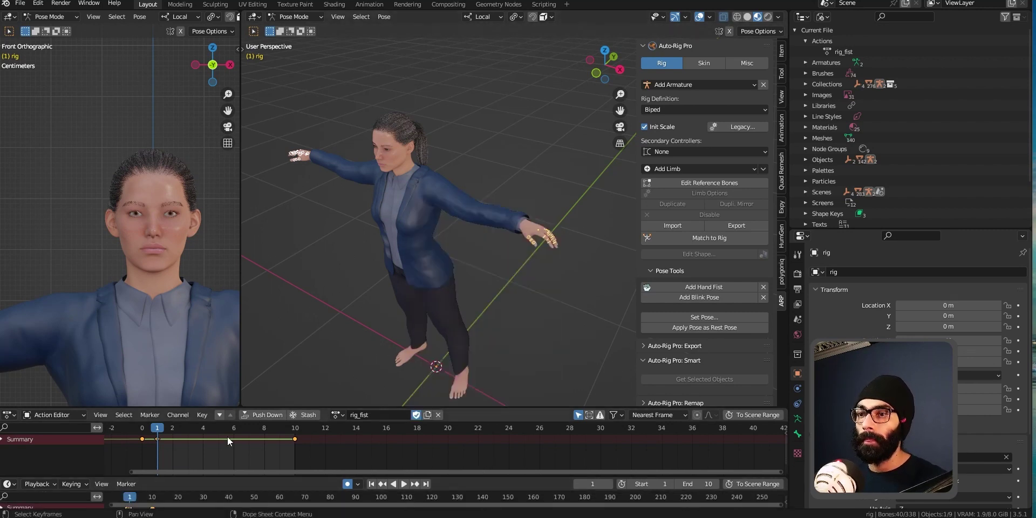
Expand the rig_fist summary channel, enlarge the Action Editor and delete all finger keyframes at frame 0.
{"action": "left_click", "coordinate": [3, 440]}
{"action": "scroll", "coordinate": [210, 448], "scroll_direction": "down", "scroll_amount": 1}
{"action": "scroll", "coordinate": [211, 443], "scroll_direction": "down", "scroll_amount": 1}
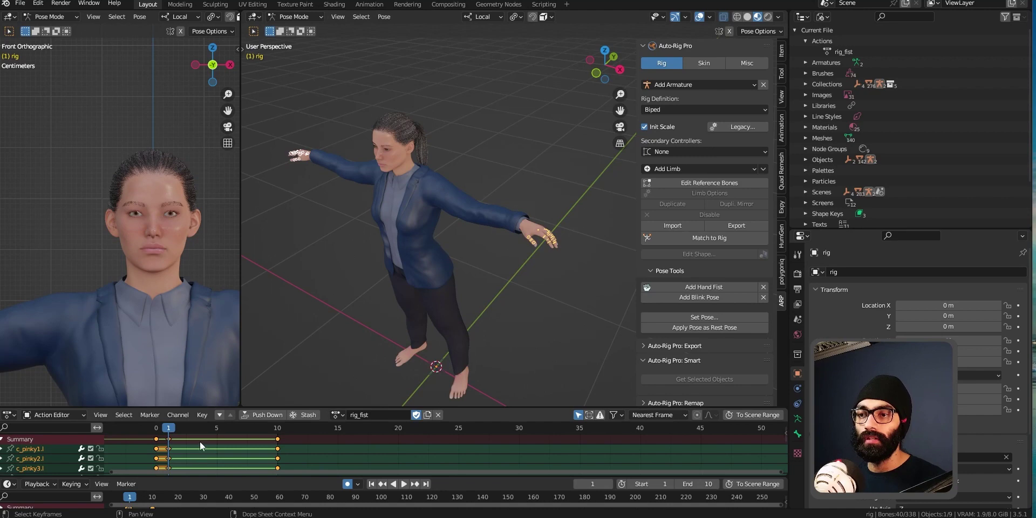
{"action": "left_click_drag", "start_coordinate": [162, 409], "coordinate": [157, 301]}
{"action": "left_click", "coordinate": [158, 311]}
{"action": "key", "text": "x"}
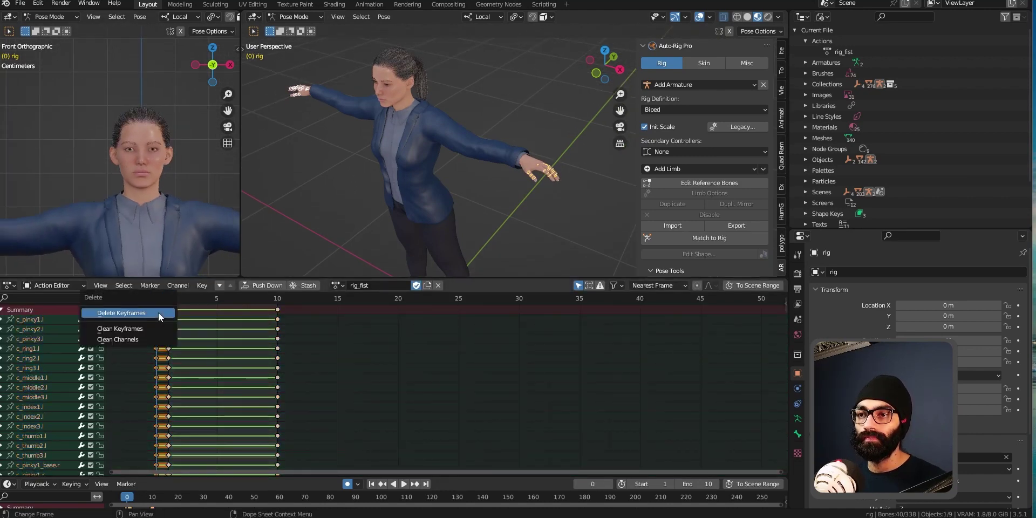
{"action": "left_click", "coordinate": [158, 312]}
Play through the rig_fist action and stop at frame 10.
{"action": "left_click", "coordinate": [166, 302]}
{"action": "key", "text": "space"}
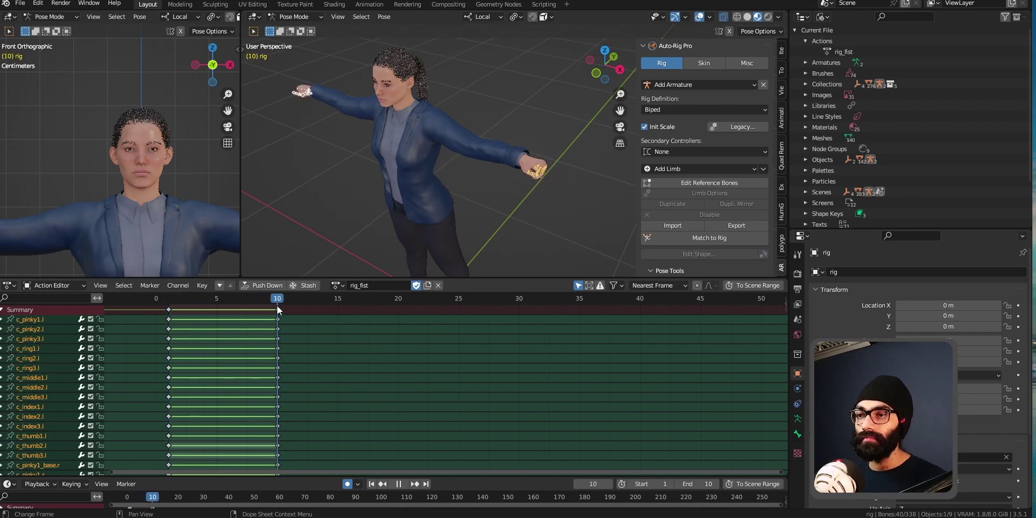
{"action": "key", "text": "space"}
Select only the left hand's finger controllers and clear their rotation at frame 10.
{"action": "left_click", "coordinate": [566, 210]}
{"action": "left_click_drag", "start_coordinate": [510, 137], "coordinate": [555, 186]}
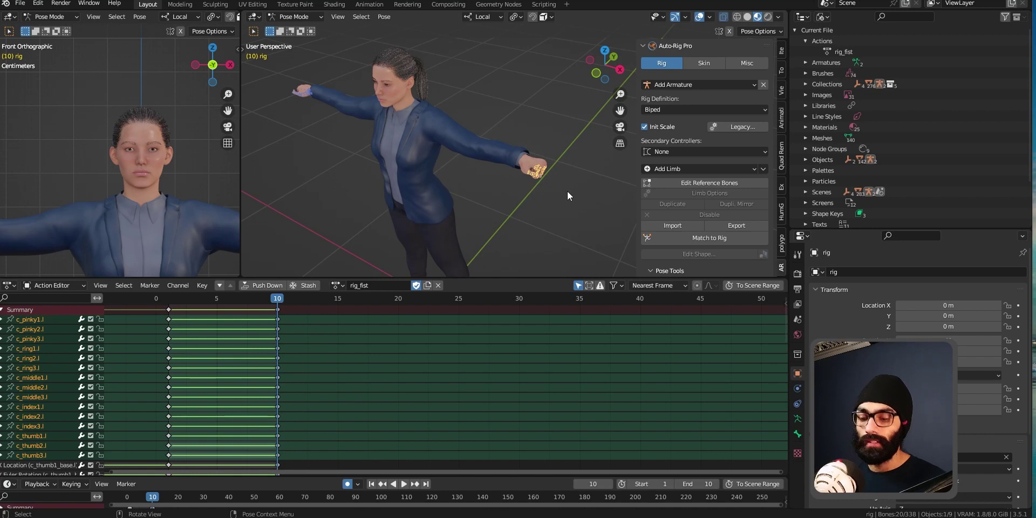
{"action": "key", "text": "alt+r"}
{"action": "mouse_move", "coordinate": [263, 302]}
{"action": "left_mouse_down"}
{"action": "mouse_move", "coordinate": [175, 306]}
{"action": "mouse_move", "coordinate": [277, 312]}
{"action": "left_mouse_up"}
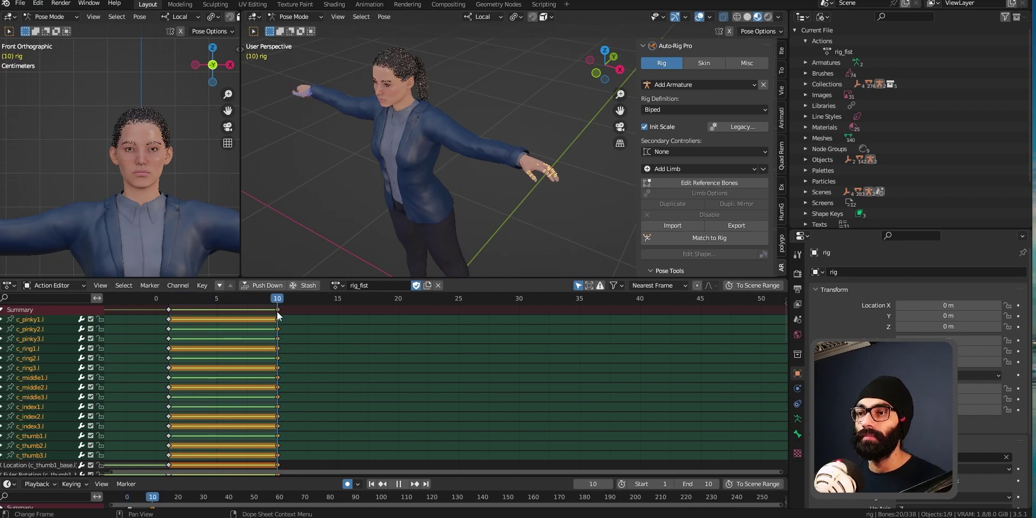
Try scaling down the left index finger's base controller at frame 10.
{"action": "middle_click_drag", "start_coordinate": [485, 167], "coordinate": [516, 154]}
{"action": "scroll", "coordinate": [515, 154], "scroll_direction": "up", "scroll_amount": 3}
{"action": "middle_click_drag", "start_coordinate": [584, 202], "coordinate": [461, 194], "text": "shift"}
{"action": "scroll", "coordinate": [467, 172], "scroll_direction": "up", "scroll_amount": 2}
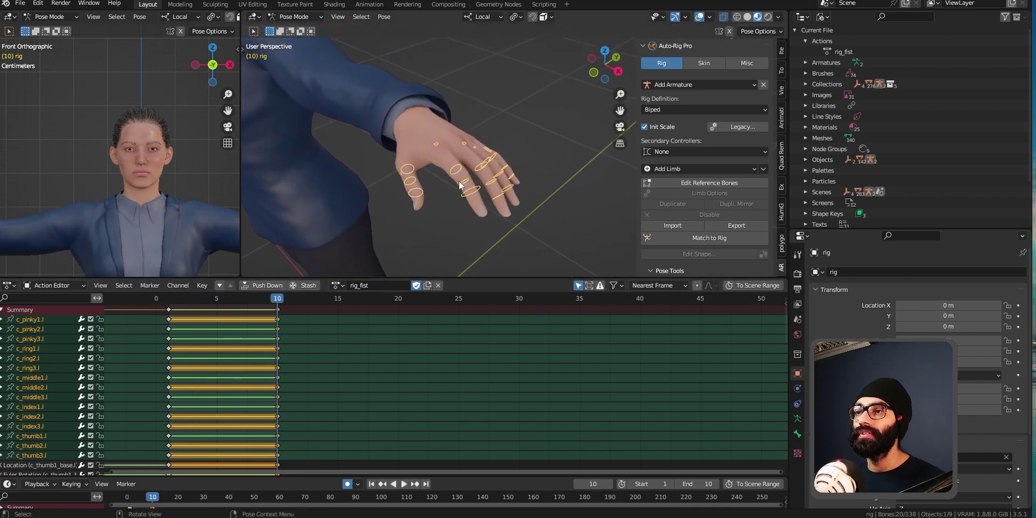
{"action": "left_click", "coordinate": [437, 145]}
{"action": "key", "text": "s"}
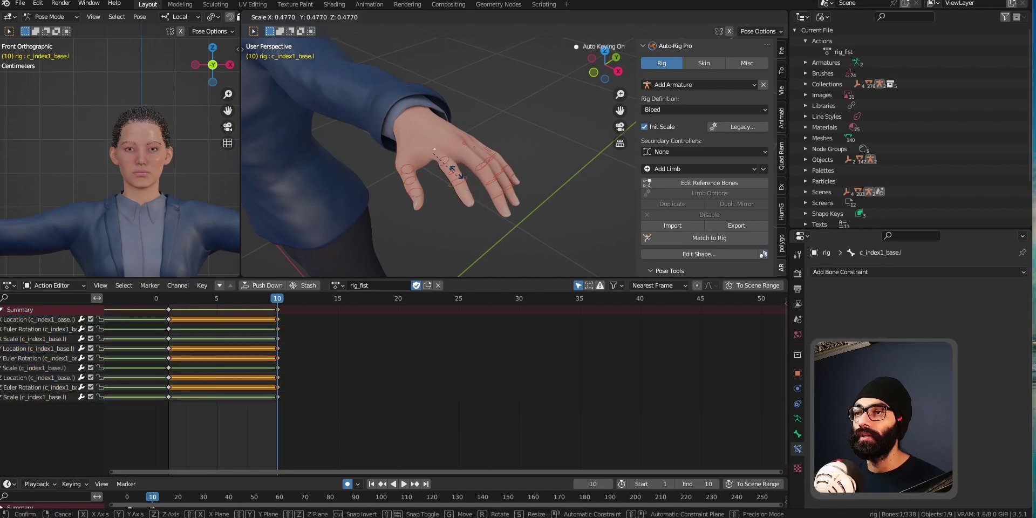
{"action": "left_click", "coordinate": [429, 202]}
{"action": "middle_click_drag", "start_coordinate": [428, 201], "coordinate": [385, 198]}
{"action": "middle_click_drag", "start_coordinate": [439, 174], "coordinate": [443, 132]}
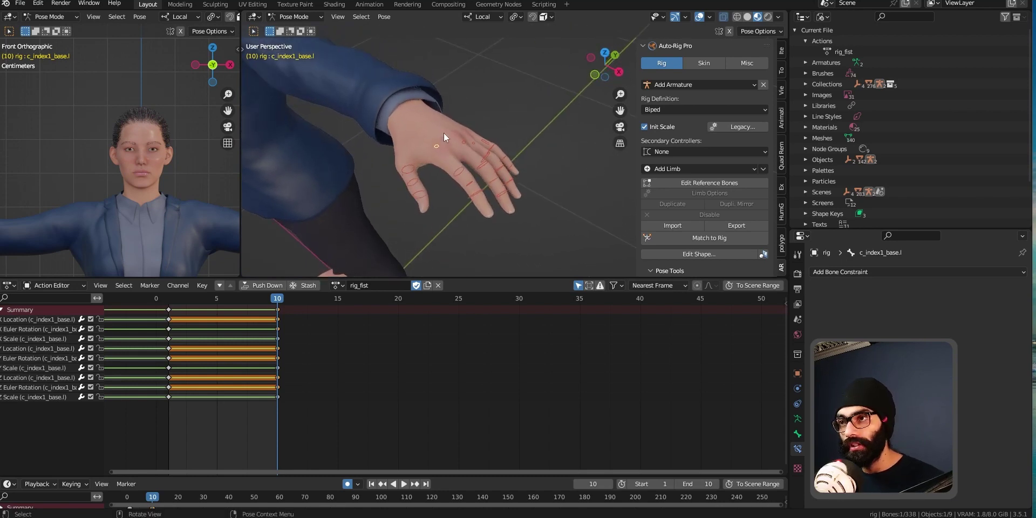
Rotate the left index finger's base controller by -90° around its local X axis at frame 10.
{"action": "middle_click_drag", "start_coordinate": [431, 180], "coordinate": [498, 156]}
{"action": "middle_click_drag", "start_coordinate": [454, 195], "coordinate": [406, 194]}
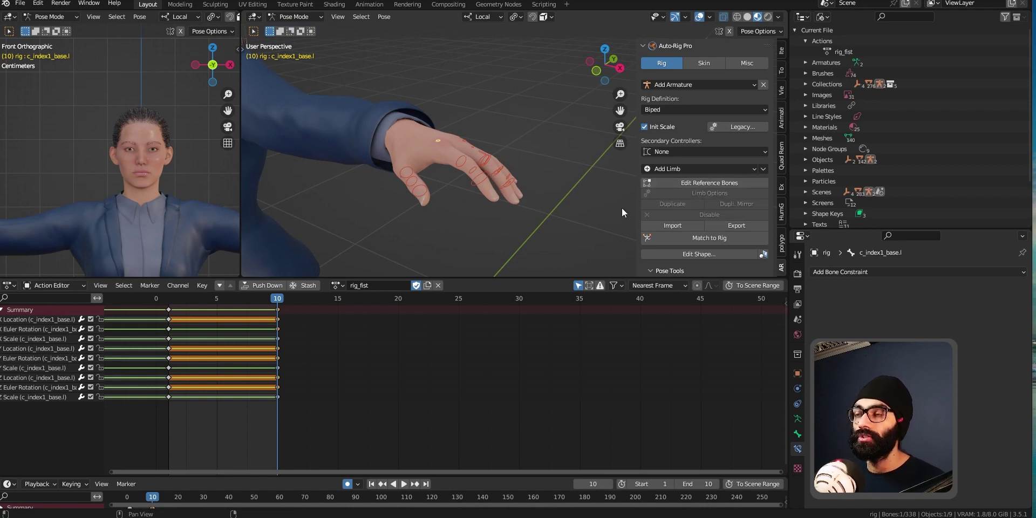
{"action": "middle_click_drag", "start_coordinate": [506, 202], "coordinate": [460, 189]}
{"action": "middle_click_drag", "start_coordinate": [467, 205], "coordinate": [469, 156]}
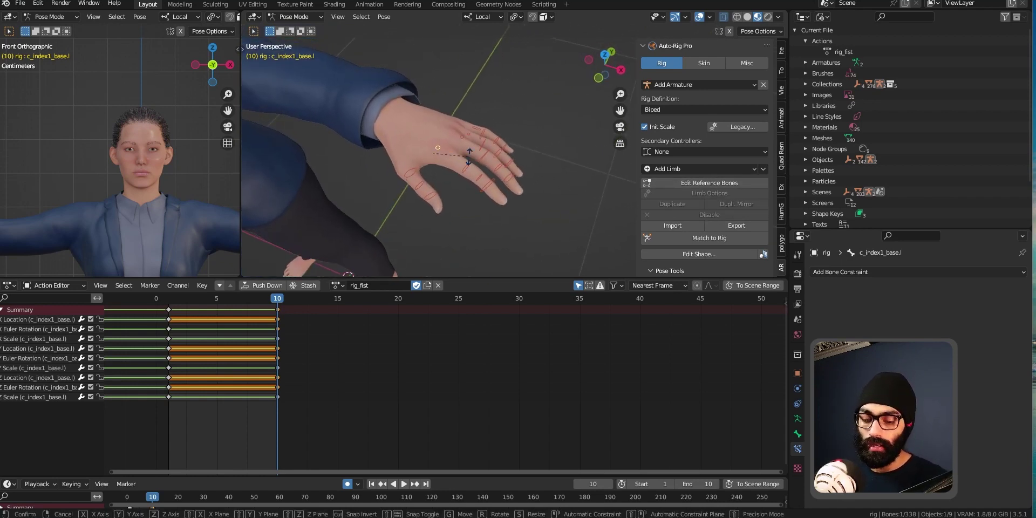
{"action": "key", "text": "r"}
{"action": "key", "text": "x"}
{"action": "type", "text": "-120"}
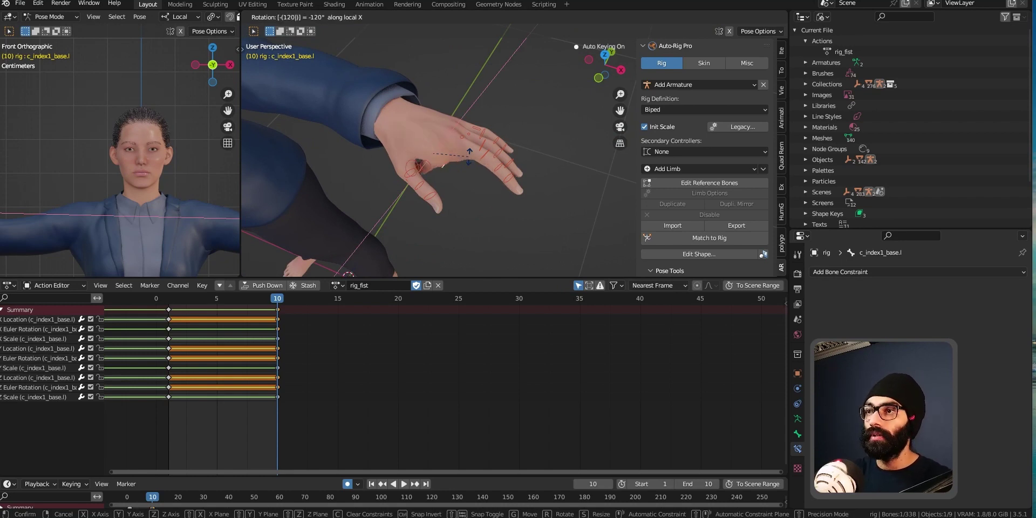
{"action": "key", "text": "BackSpace"}
{"action": "key", "text": "BackSpace"}
{"action": "key", "text": "BackSpace"}
{"action": "type", "text": "90"}
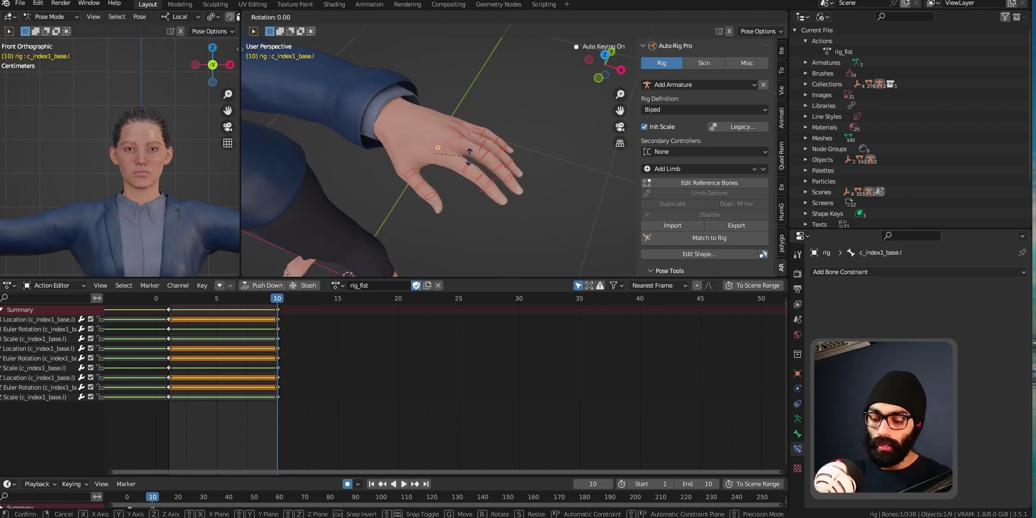
{"action": "key", "text": "Return"}
Select the left middle finger's base controller and activate the Rotate tool.
{"action": "middle_click_drag", "start_coordinate": [469, 156], "coordinate": [480, 134]}
{"action": "left_click", "coordinate": [466, 143]}
{"action": "key", "text": "shift+space"}
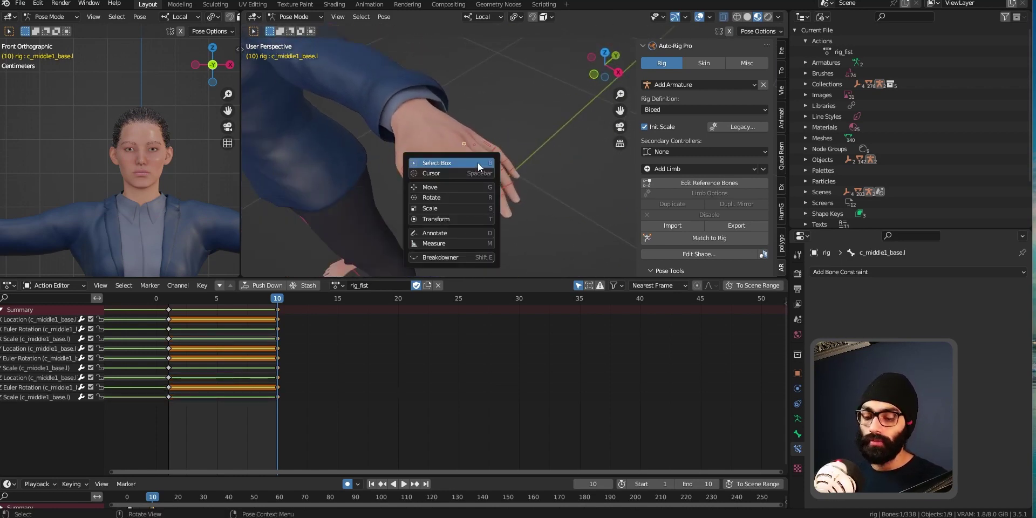
{"action": "key", "text": "r"}
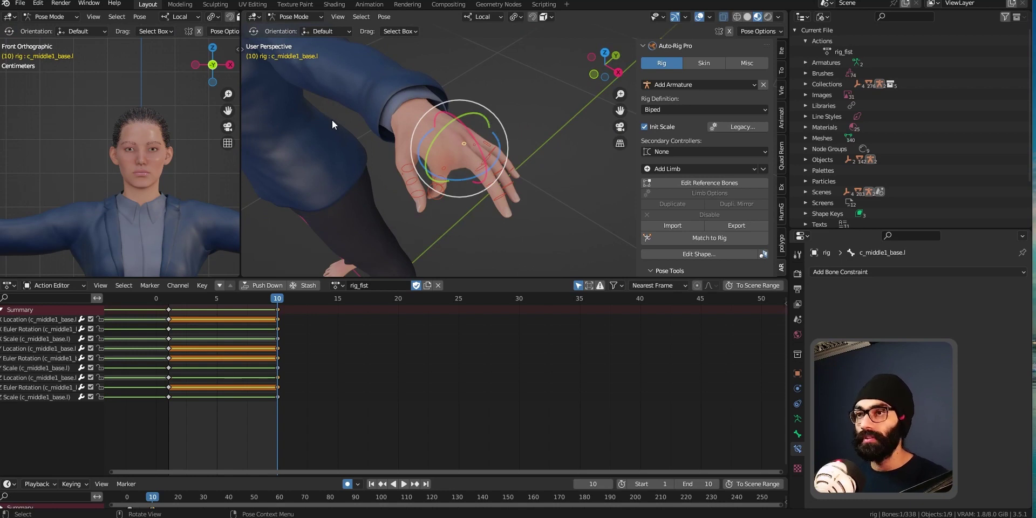
{"action": "key", "text": "t"}
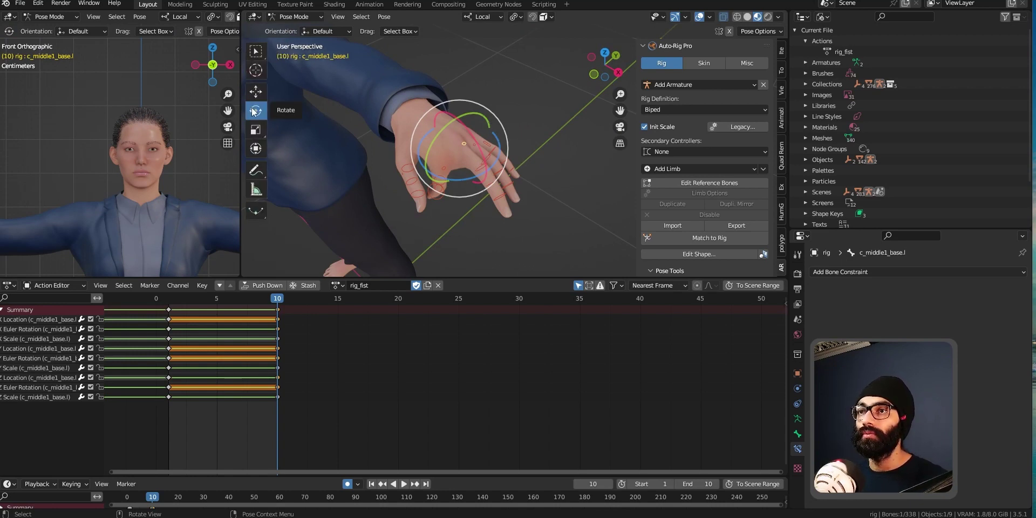
{"action": "key", "text": "t"}
{"action": "middle_click_drag", "start_coordinate": [421, 127], "coordinate": [483, 126]}
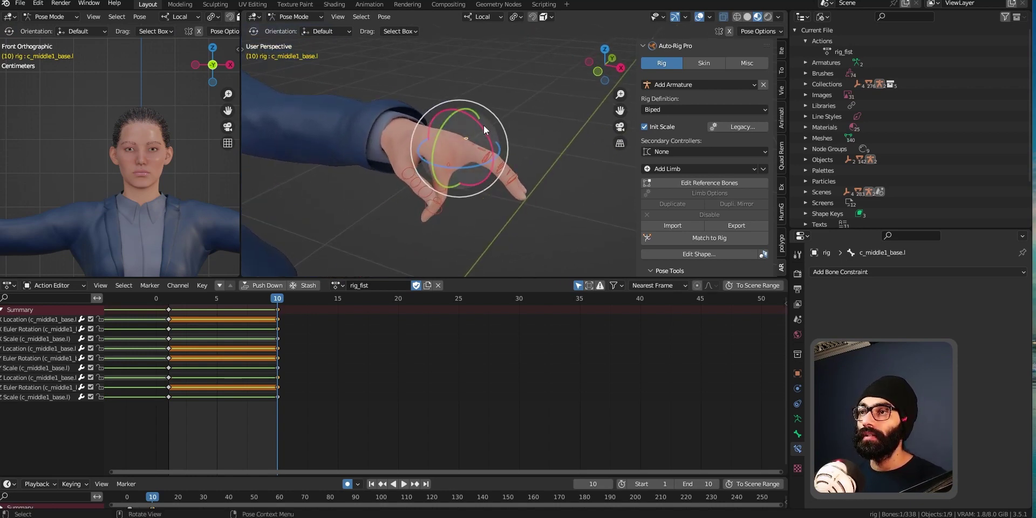
{"action": "left_click_drag", "start_coordinate": [480, 133], "coordinate": [484, 177]}
{"action": "key", "text": "ctrl+z"}
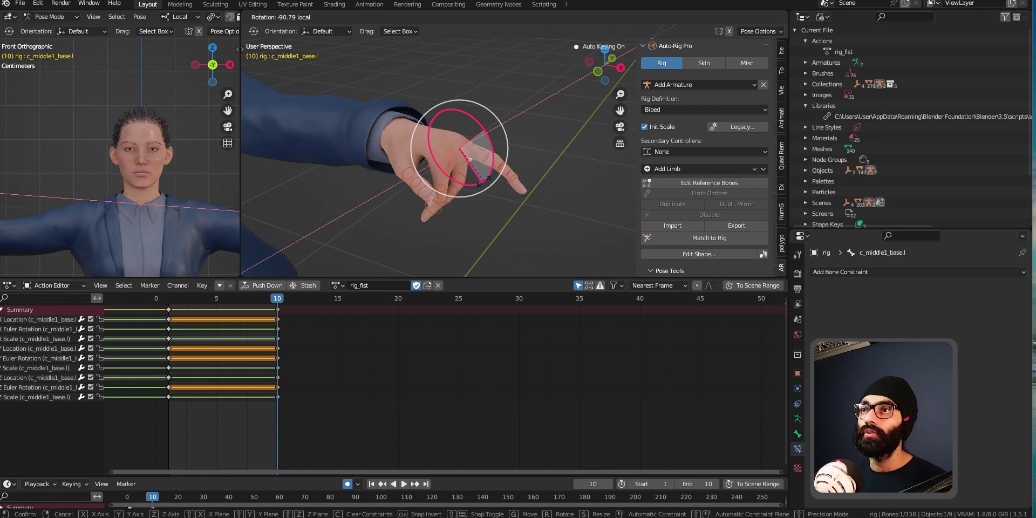
{"action": "left_click_drag", "start_coordinate": [482, 169], "coordinate": [483, 172]}
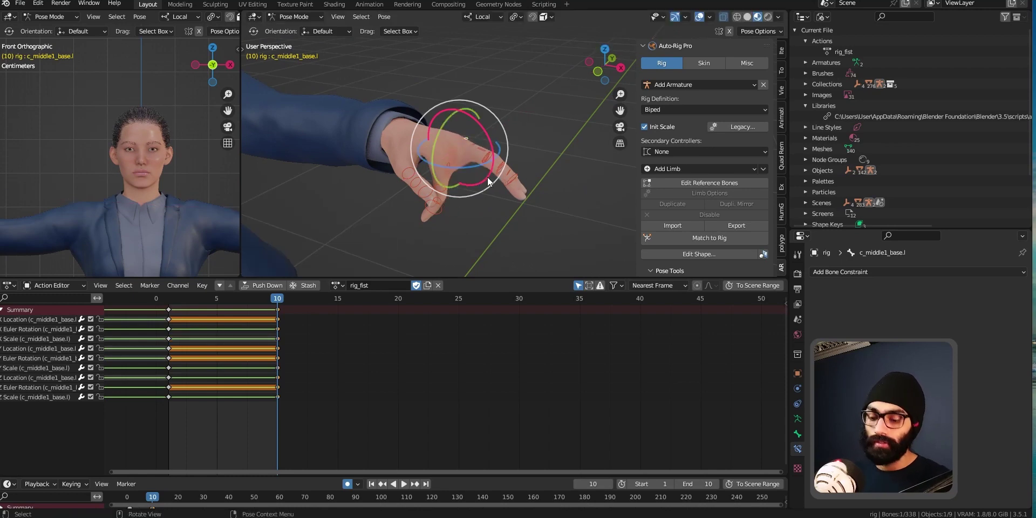
{"action": "key", "text": "ctrl+z"}
Rotate the left middle and ring finger base controllers each by -90° around their local X axis at frame 10.
{"action": "type", "text": "rx-90"}
{"action": "key", "text": "Return"}
{"action": "middle_click_drag", "start_coordinate": [489, 182], "coordinate": [478, 150]}
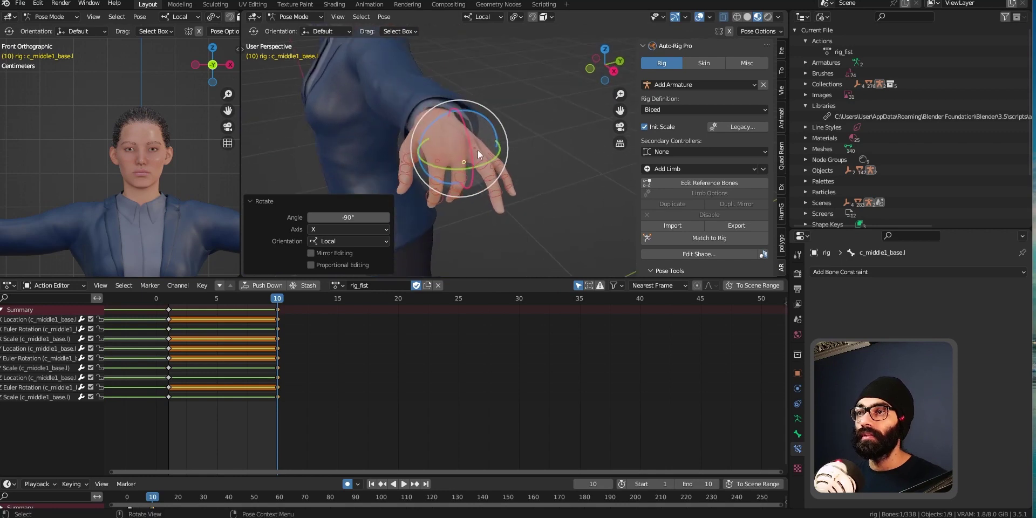
{"action": "left_click", "coordinate": [474, 149]}
{"action": "type", "text": "rx-90"}
{"action": "key", "text": "Return"}
Rotate the left pinky's base controller (c_pinky1_base.l) inward around its local X axis at frame 10.
{"action": "middle_click_drag", "start_coordinate": [478, 171], "coordinate": [513, 171]}
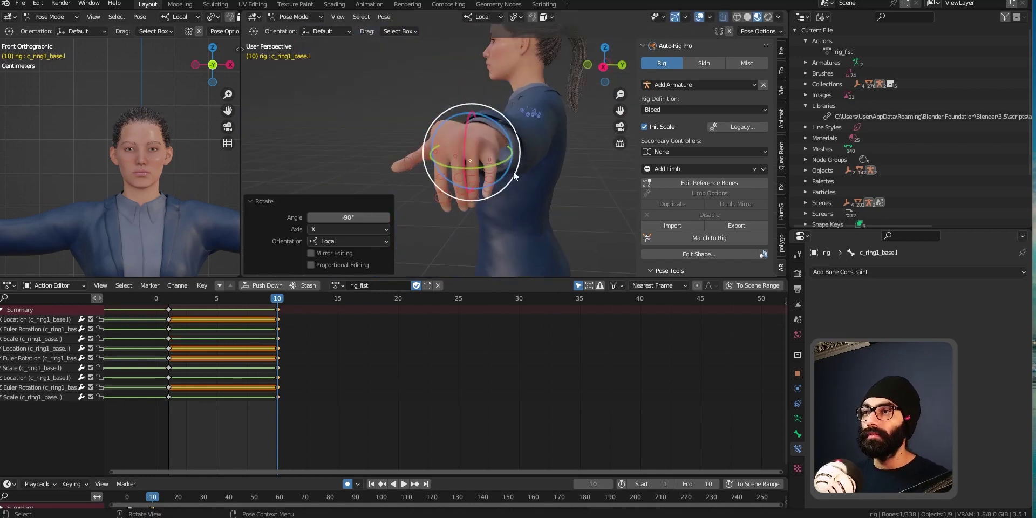
{"action": "left_click", "coordinate": [490, 159]}
{"action": "key", "text": "r"}
{"action": "key", "text": "x"}
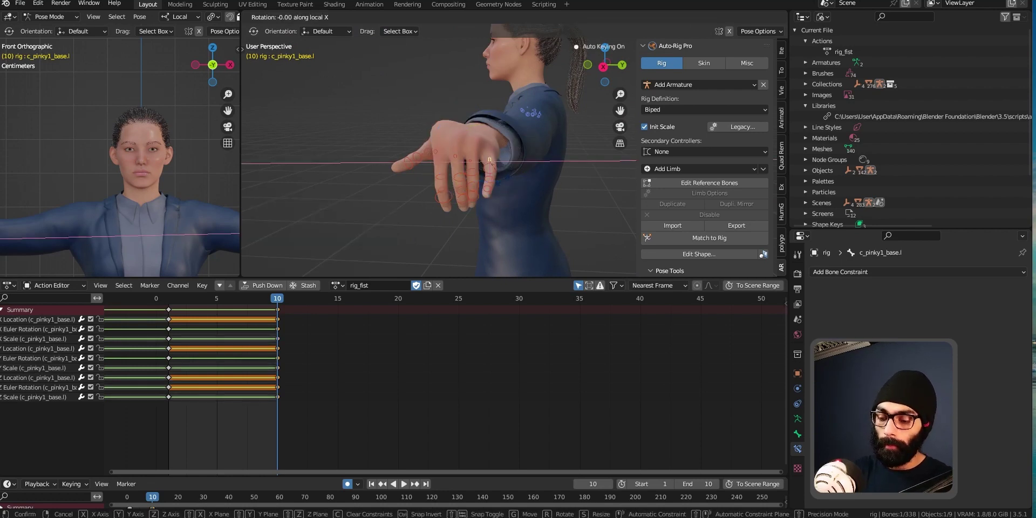
{"action": "key", "text": "r"}
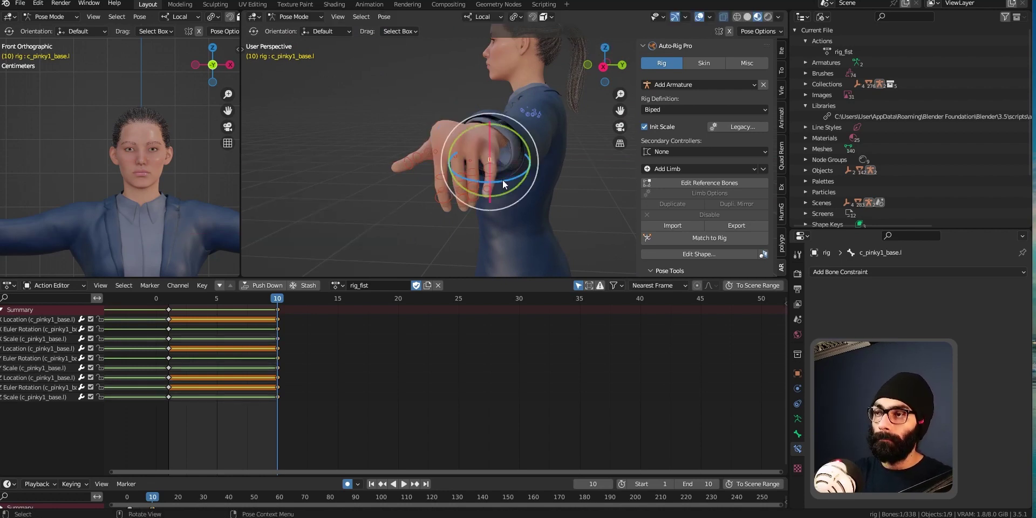
{"action": "key", "text": "x"}
{"action": "key", "text": "Return"}
Rotate the left index finger's next controller (c_index1.l) by -90° around its local X axis.
{"action": "middle_click_drag", "start_coordinate": [503, 180], "coordinate": [411, 164]}
{"action": "left_click", "coordinate": [425, 202]}
{"action": "middle_click_drag", "start_coordinate": [425, 201], "coordinate": [518, 197]}
{"action": "middle_click_drag", "start_coordinate": [437, 197], "coordinate": [465, 208]}
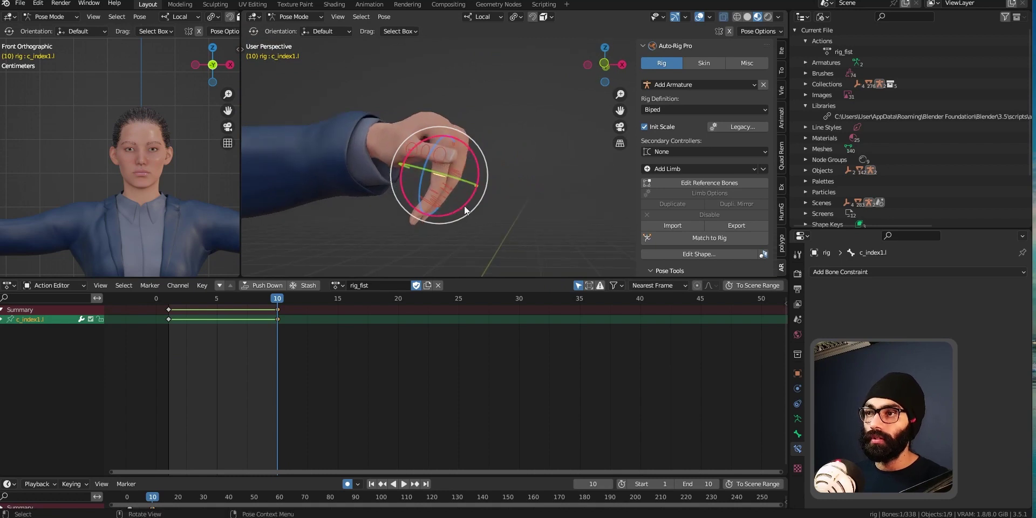
{"action": "key", "text": "r"}
{"action": "key", "text": "x"}
{"action": "key", "text": "x"}
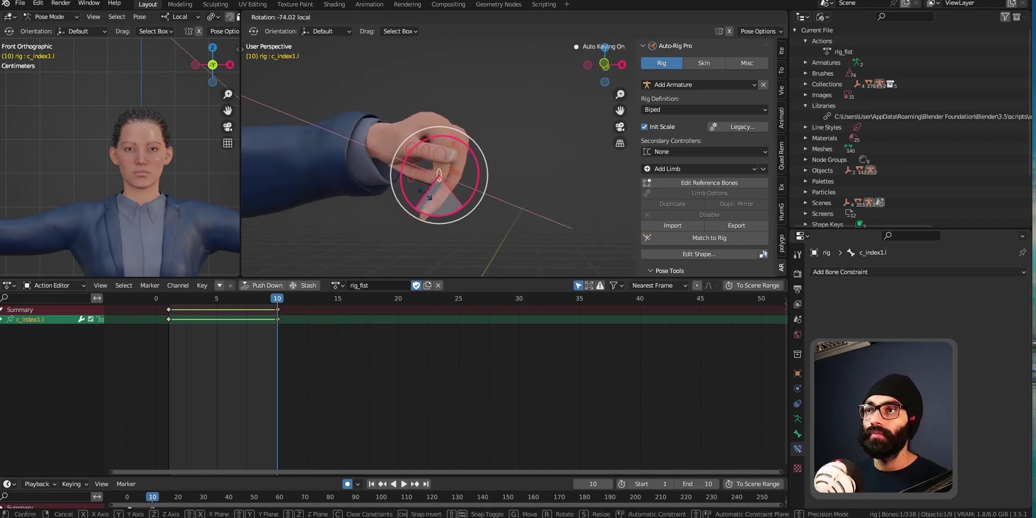
{"action": "type", "text": "-90"}
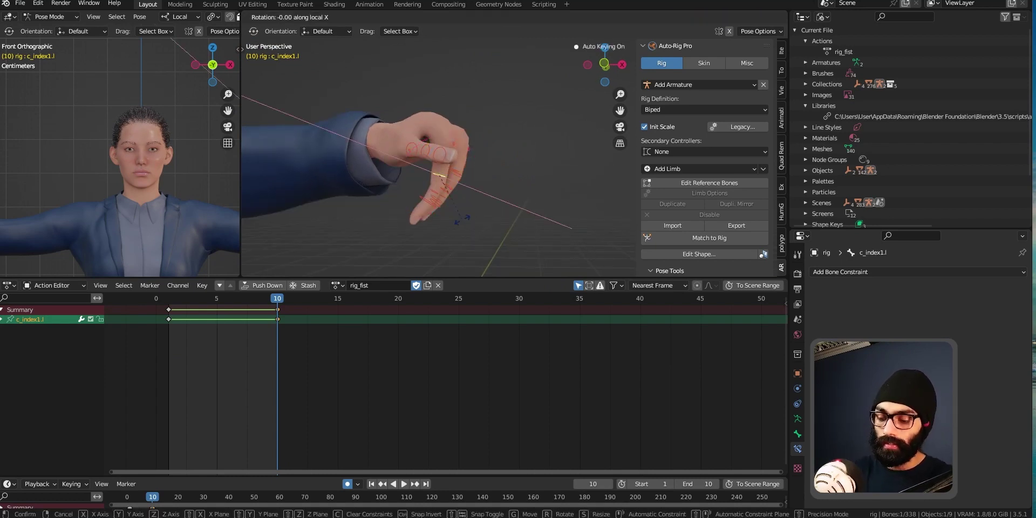
{"action": "key", "text": "Return"}
Check the viewport's transform orientation and pivot point options, keeping the orientation on Local.
{"action": "middle_click_drag", "start_coordinate": [464, 205], "coordinate": [453, 182]}
{"action": "key", "text": "comma"}
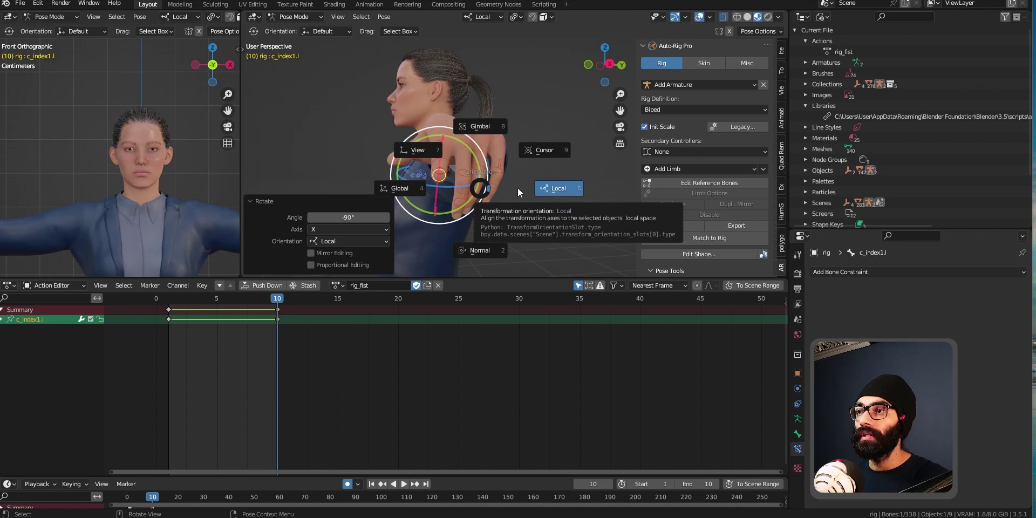
{"action": "left_click", "coordinate": [496, 194]}
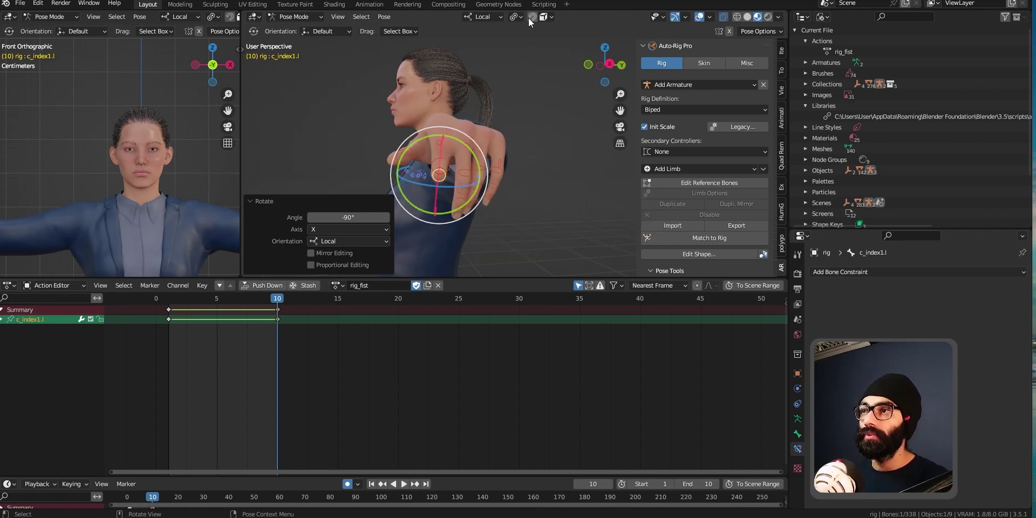
{"action": "left_click", "coordinate": [517, 16]}
{"action": "left_click", "coordinate": [484, 19]}
{"action": "left_click", "coordinate": [514, 18]}
{"action": "left_click", "coordinate": [514, 19]}
{"action": "left_click", "coordinate": [513, 19]}
Rotate the left middle finger's next controller (c_middle1.l) by -60° around its local X axis.
{"action": "middle_click_drag", "start_coordinate": [477, 203], "coordinate": [519, 219]}
{"action": "left_click", "coordinate": [463, 171]}
{"action": "middle_click_drag", "start_coordinate": [464, 171], "coordinate": [448, 218]}
{"action": "key", "text": "r"}
{"action": "key", "text": "x"}
{"action": "key", "text": "x"}
{"action": "type", "text": "-90"}
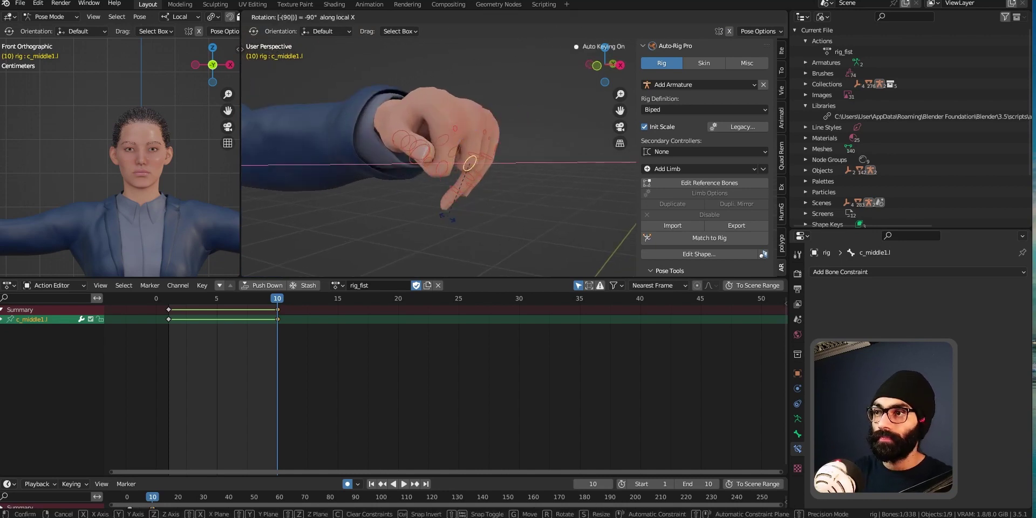
{"action": "key", "text": "BackSpace"}
{"action": "key", "text": "BackSpace"}
{"action": "key", "text": "BackSpace"}
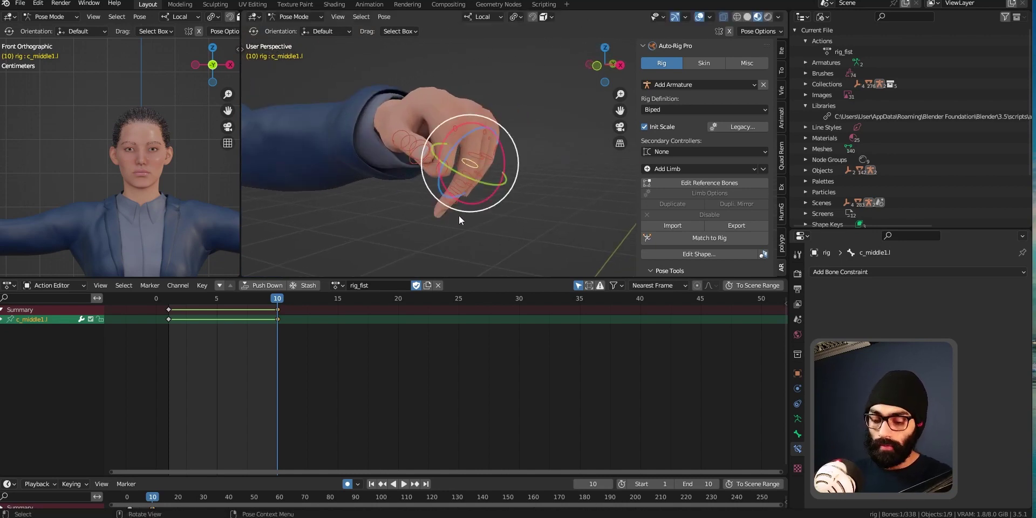
{"action": "key", "text": "Return"}
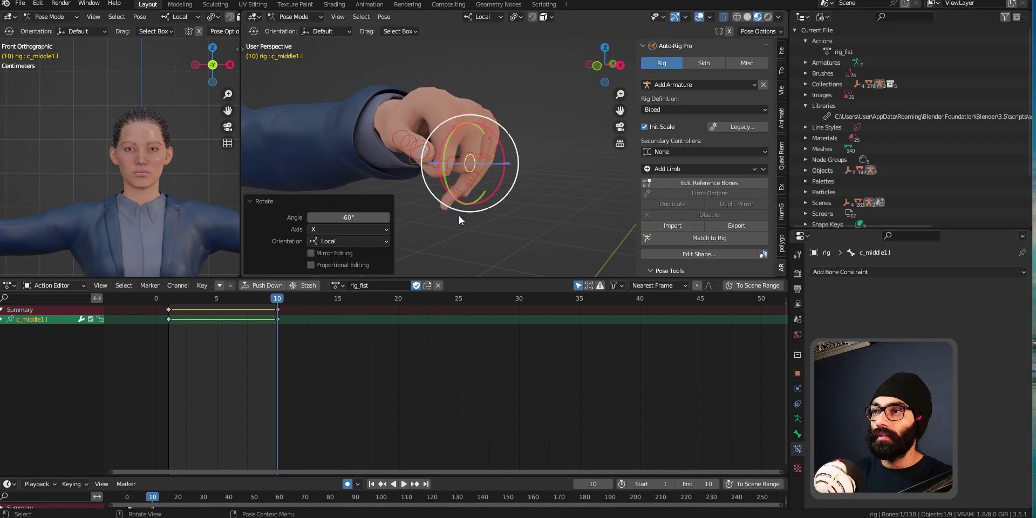
Rotate the left ring finger's controller c_ring1.l by -60° around its local X axis.
{"action": "middle_click_drag", "start_coordinate": [480, 200], "coordinate": [544, 185]}
{"action": "left_click", "coordinate": [485, 157]}
{"action": "type", "text": "rx"}
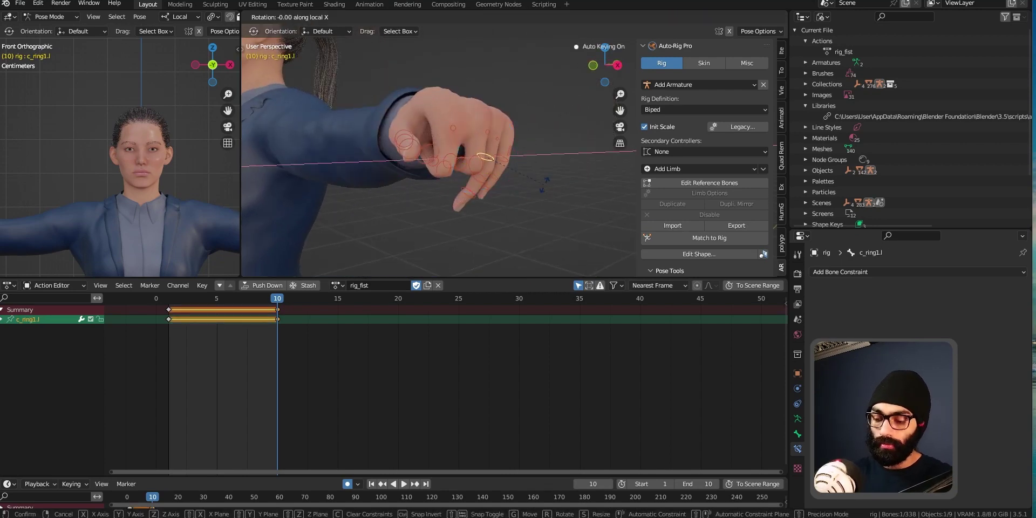
{"action": "type", "text": "-60"}
{"action": "key", "text": "Return"}
Rotate the left pinky's controller c_pinky1.l inward around its local X axis to close the finger.
{"action": "middle_click_drag", "start_coordinate": [514, 180], "coordinate": [484, 190]}
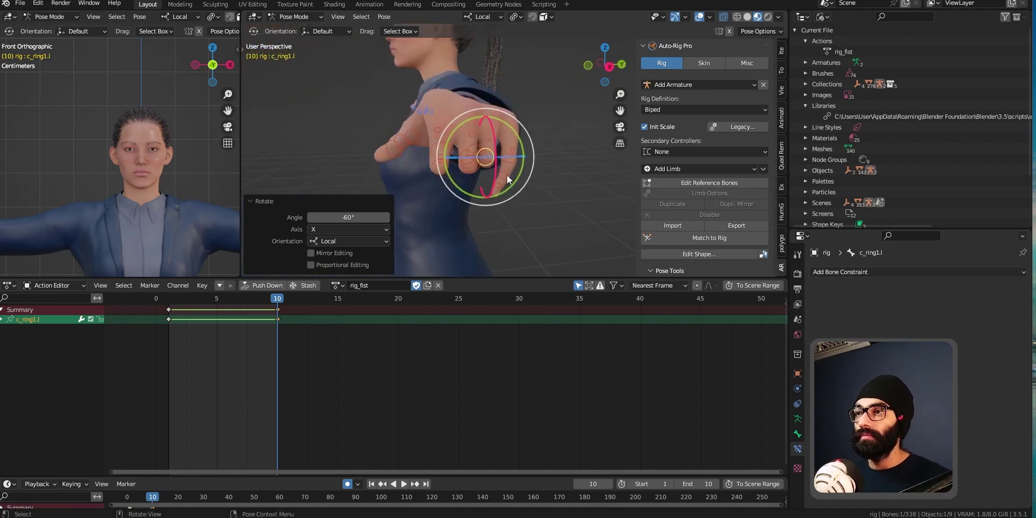
{"action": "left_click", "coordinate": [510, 161]}
{"action": "key", "text": "r"}
{"action": "key", "text": "x"}
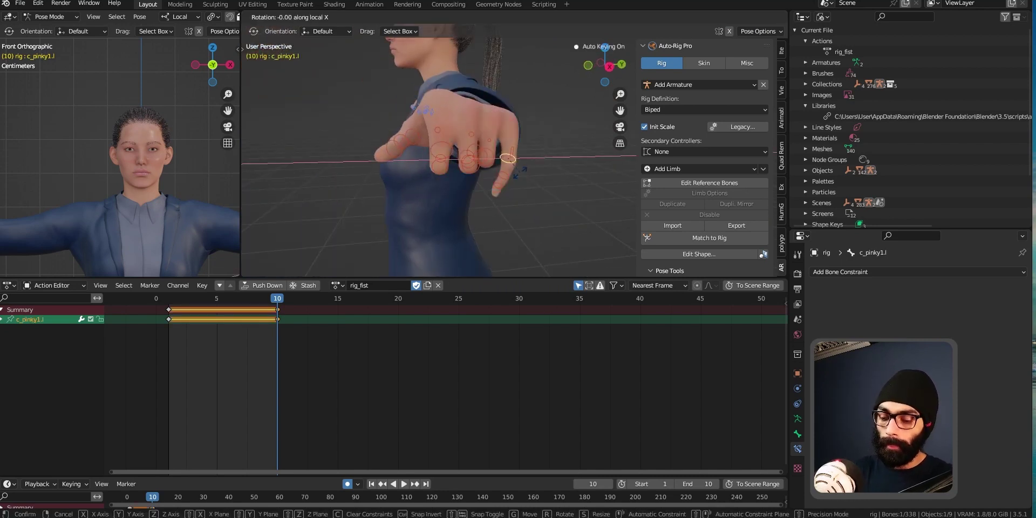
{"action": "key", "text": "Return"}
Rotate the left thumb's controller c_thumb1.l by -45° around its local X axis at frame 10.
{"action": "middle_click_drag", "start_coordinate": [517, 171], "coordinate": [439, 161]}
{"action": "left_click", "coordinate": [428, 168]}
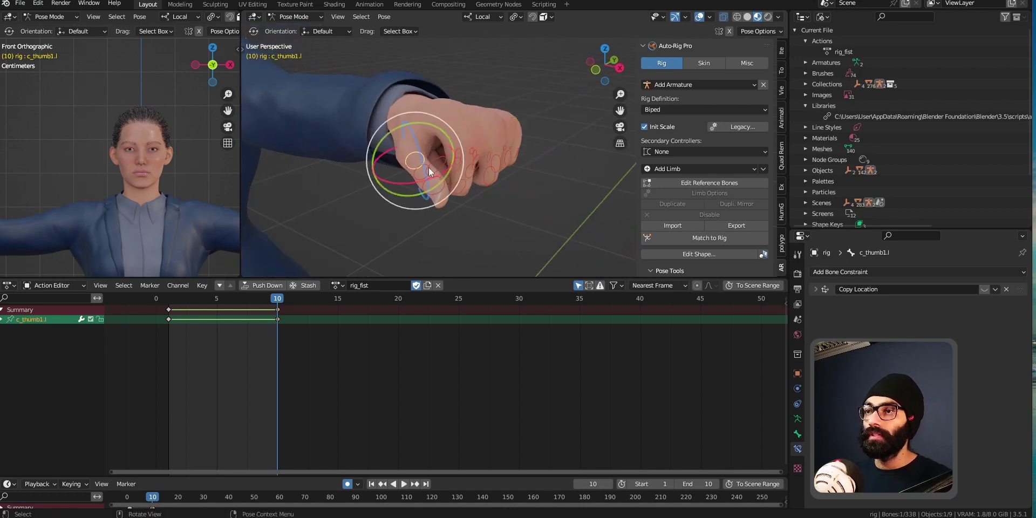
{"action": "key", "text": "r"}
{"action": "key", "text": "x"}
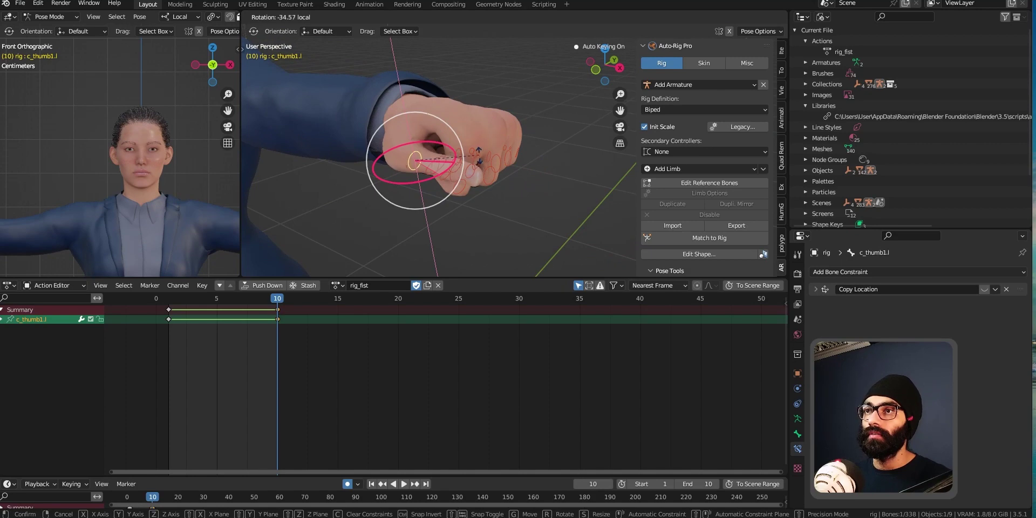
{"action": "left_click_drag", "start_coordinate": [485, 140], "coordinate": [483, 137]}
{"action": "key", "text": "ctrl+z"}
{"action": "type", "text": "rx-45"}
{"action": "key", "text": "Return"}
Select all the left hand's finger controllers and insert a keyframe on their available channels at frame 10.
{"action": "middle_click_drag", "start_coordinate": [483, 138], "coordinate": [539, 209]}
{"action": "key", "text": "w"}
{"action": "left_click_drag", "start_coordinate": [446, 141], "coordinate": [511, 213]}
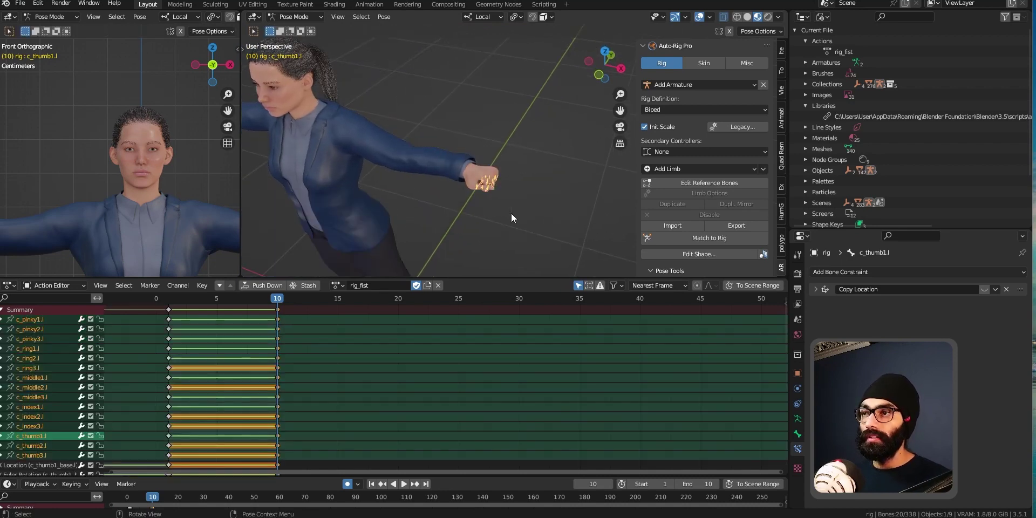
{"action": "key", "text": "i"}
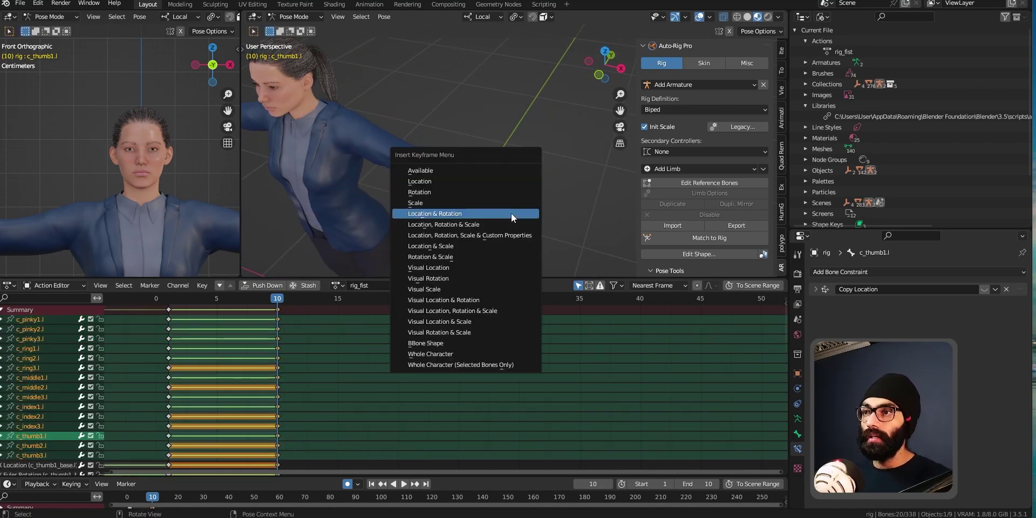
{"action": "left_click", "coordinate": [473, 168]}
Preview the fist pose by moving the current frame between 1 and 10, ending on frame 10.
{"action": "left_click_drag", "start_coordinate": [261, 299], "coordinate": [165, 306]}
{"action": "scroll", "coordinate": [462, 134], "scroll_direction": "down", "scroll_amount": 3}
{"action": "middle_click_drag", "start_coordinate": [324, 202], "coordinate": [424, 209], "text": "shift"}
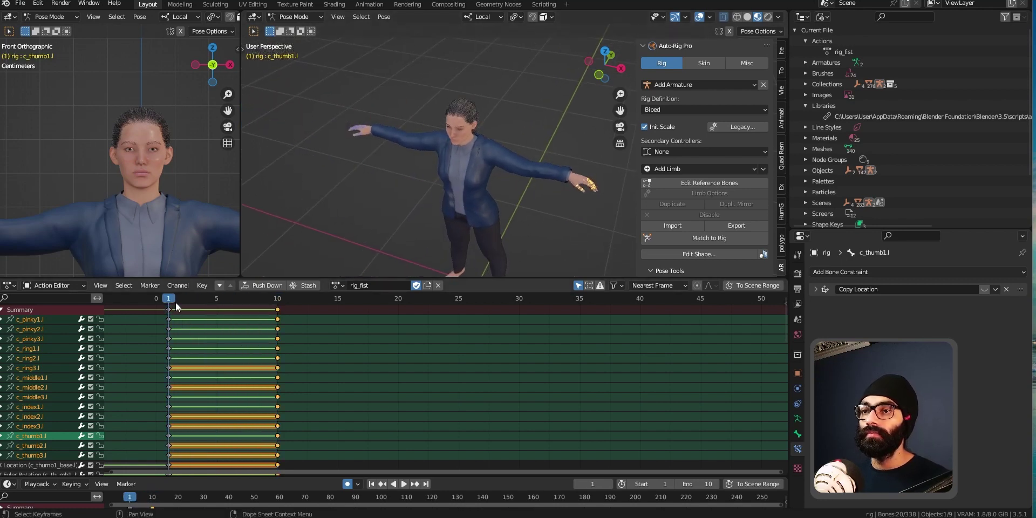
{"action": "left_click_drag", "start_coordinate": [276, 316], "coordinate": [149, 314]}
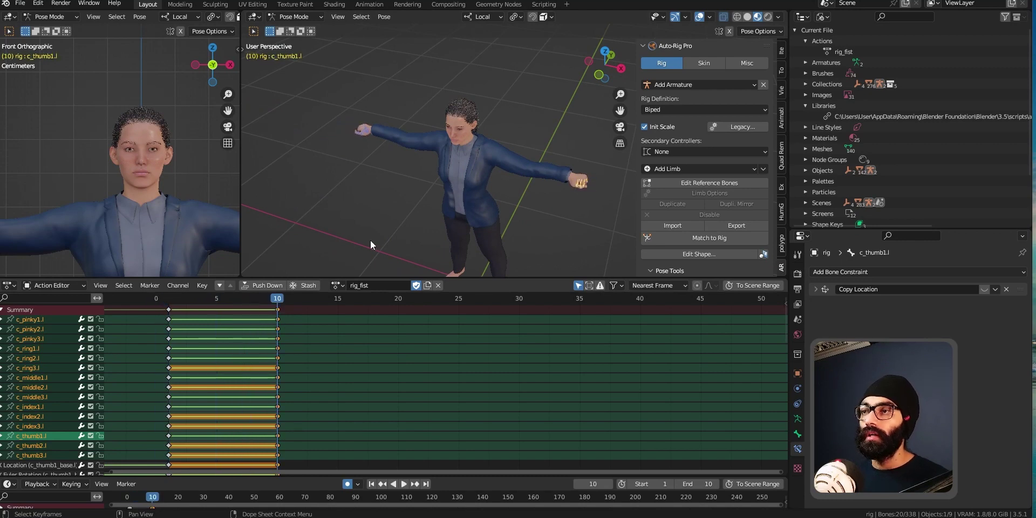
Reveal all the hidden rig controllers and clear the bone selection.
{"action": "middle_click_drag", "start_coordinate": [548, 196], "coordinate": [474, 168], "text": "shift"}
{"action": "key", "text": "alt+h"}
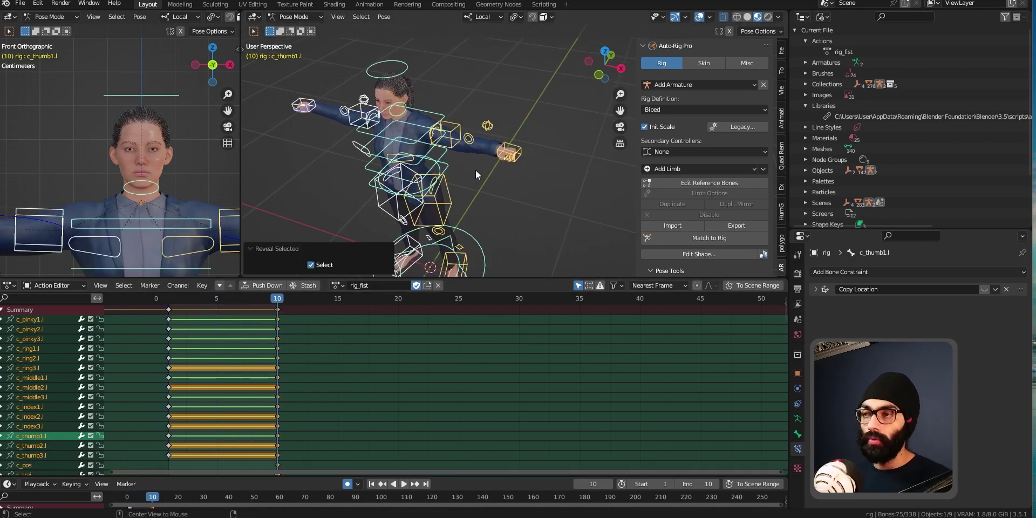
{"action": "scroll", "coordinate": [486, 162], "scroll_direction": "up", "scroll_amount": 4}
{"action": "left_click", "coordinate": [573, 213]}
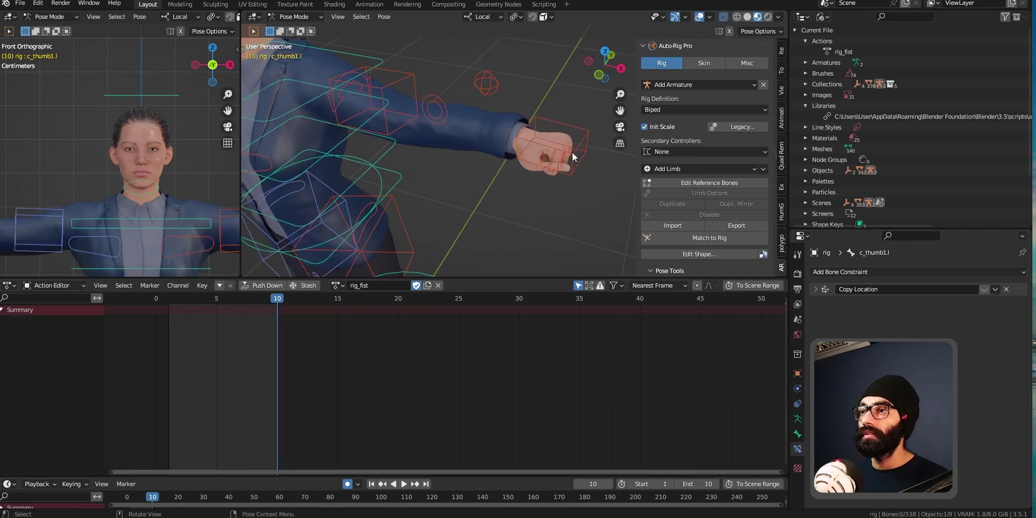
Select both hand IK controllers and add the hand fist pose control with Add Hand Fist.
{"action": "left_click", "coordinate": [572, 160]}
{"action": "scroll", "coordinate": [553, 137], "scroll_direction": "down", "scroll_amount": 5}
{"action": "left_click", "coordinate": [314, 129], "text": "shift"}
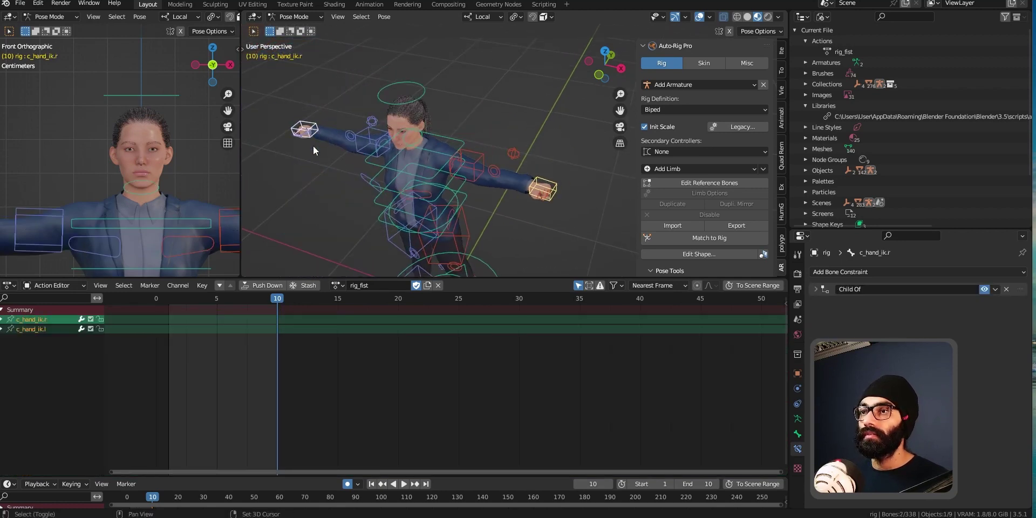
{"action": "scroll", "coordinate": [721, 247], "scroll_direction": "down", "scroll_amount": 3}
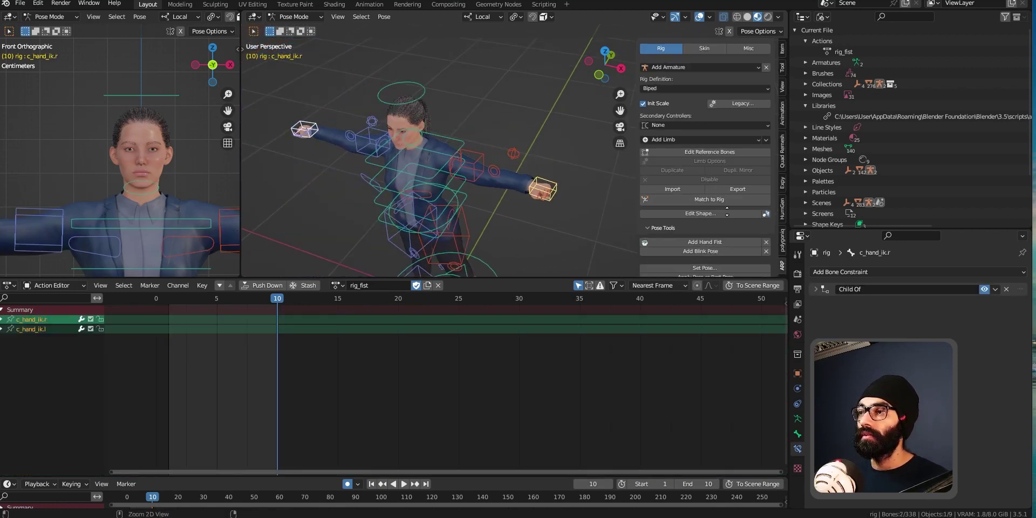
{"action": "left_click", "coordinate": [722, 239]}
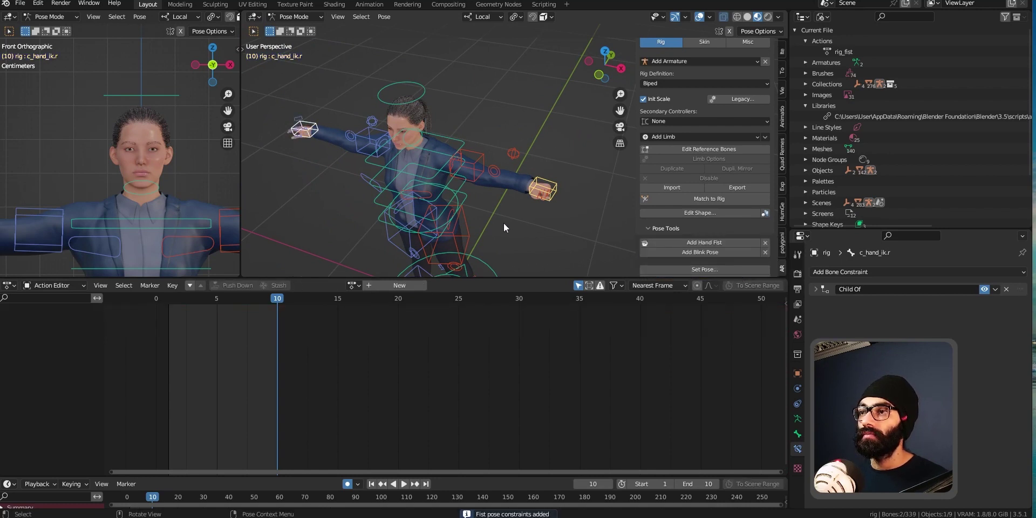
{"action": "left_click", "coordinate": [546, 236]}
Select the right hand's fist controller (c_fist.r) and bring that hand into close view.
{"action": "left_click", "coordinate": [298, 118]}
{"action": "middle_click_drag", "start_coordinate": [367, 130], "coordinate": [438, 145]}
{"action": "middle_click_drag", "start_coordinate": [313, 89], "coordinate": [403, 129], "text": "shift"}
{"action": "scroll", "coordinate": [399, 132], "scroll_direction": "up", "scroll_amount": 5}
{"action": "middle_click_drag", "start_coordinate": [392, 159], "coordinate": [427, 162]}
Try scaling the right hand's fist controller down to about 0.576.
{"action": "key", "text": "s"}
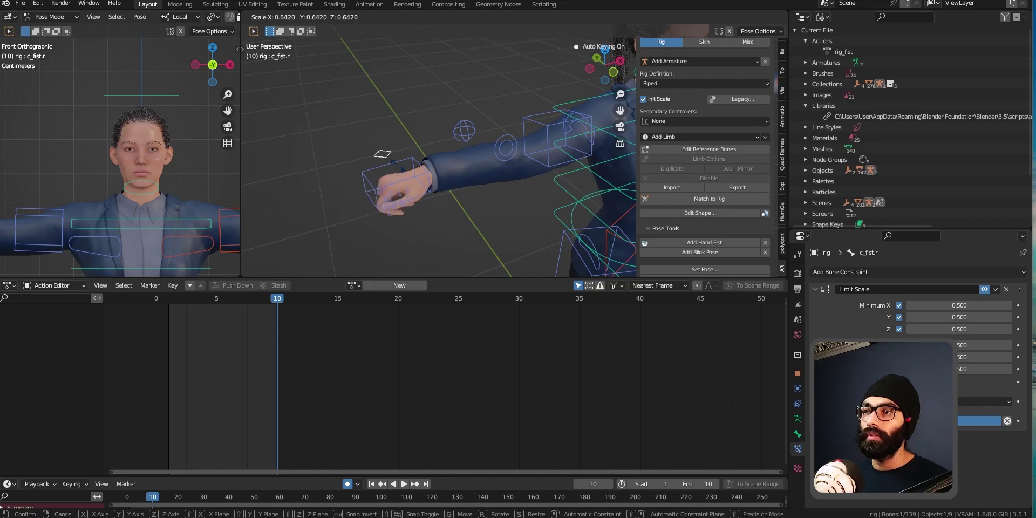
{"action": "left_click", "coordinate": [399, 167]}
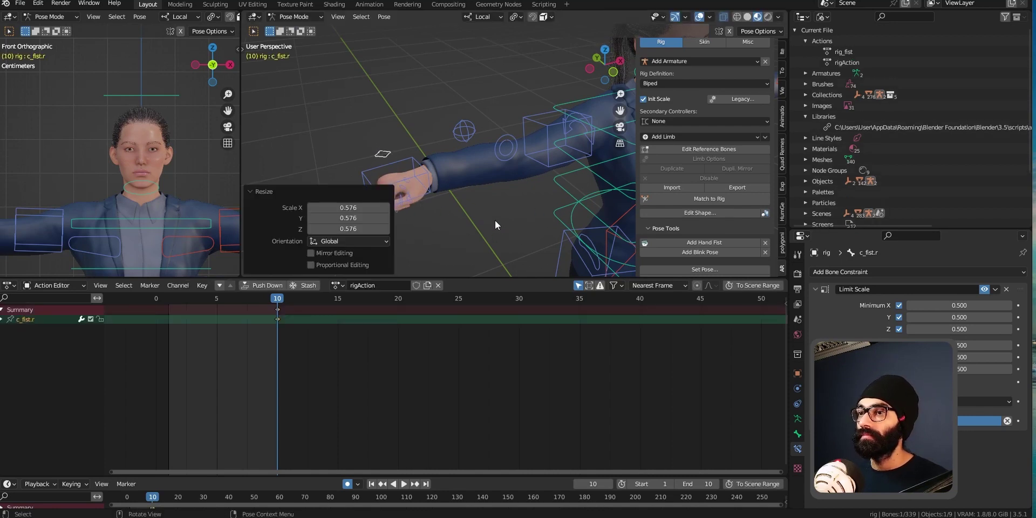
{"action": "key", "text": "ctrl+z"}
Scale down the right hand's fist controller to close the hand at frame 10.
{"action": "scroll", "coordinate": [707, 245], "scroll_direction": "down", "scroll_amount": 3}
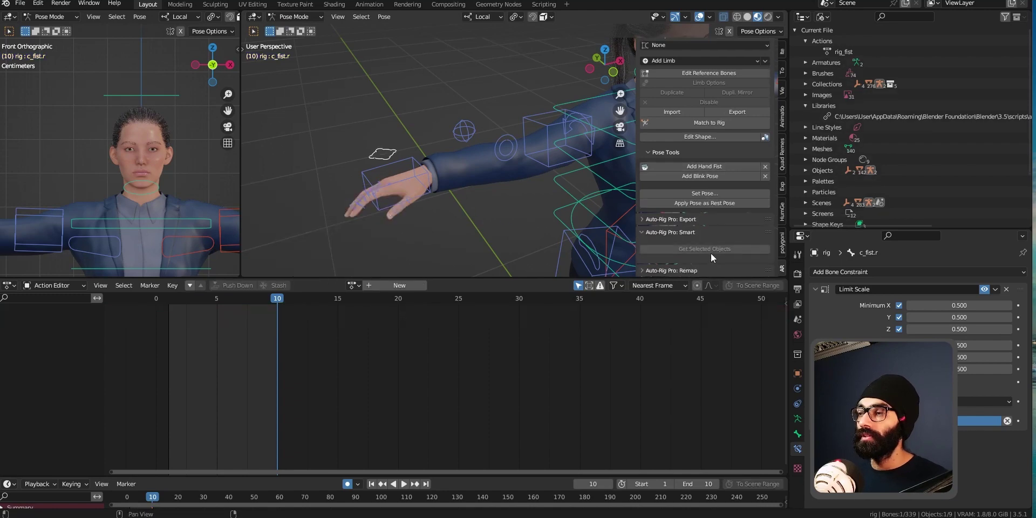
{"action": "key", "text": "s"}
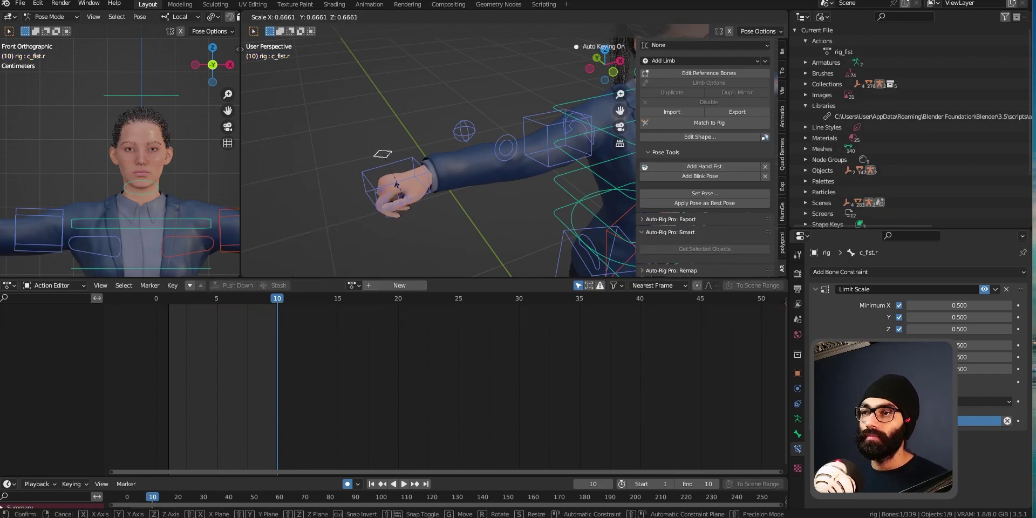
{"action": "left_click", "coordinate": [400, 191]}
Select the left hand's IK controller (c_hand_ik.l) and add its Fist pose control with Add Hand Fist.
{"action": "middle_click_drag", "start_coordinate": [399, 190], "coordinate": [496, 142]}
{"action": "scroll", "coordinate": [493, 192], "scroll_direction": "up", "scroll_amount": 3}
{"action": "left_click", "coordinate": [499, 141]}
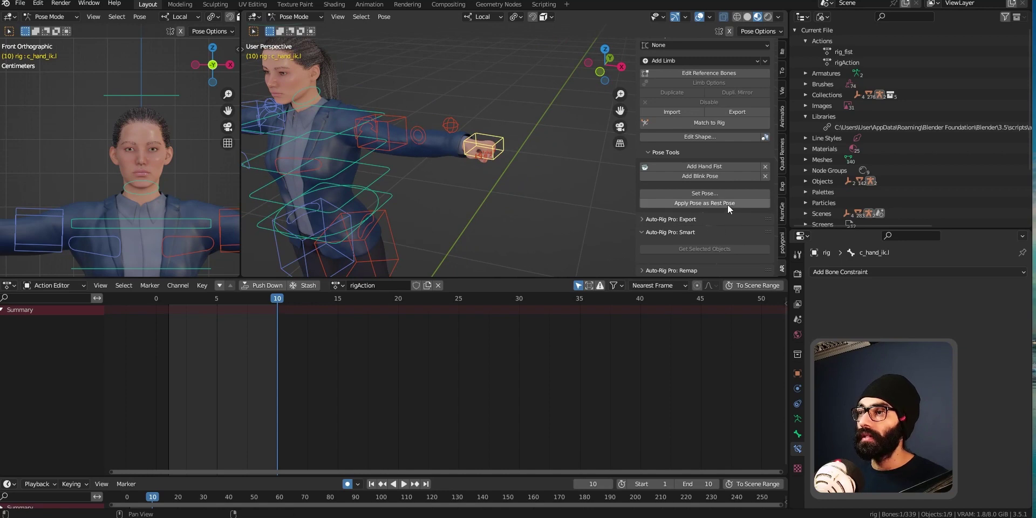
{"action": "left_click", "coordinate": [706, 166]}
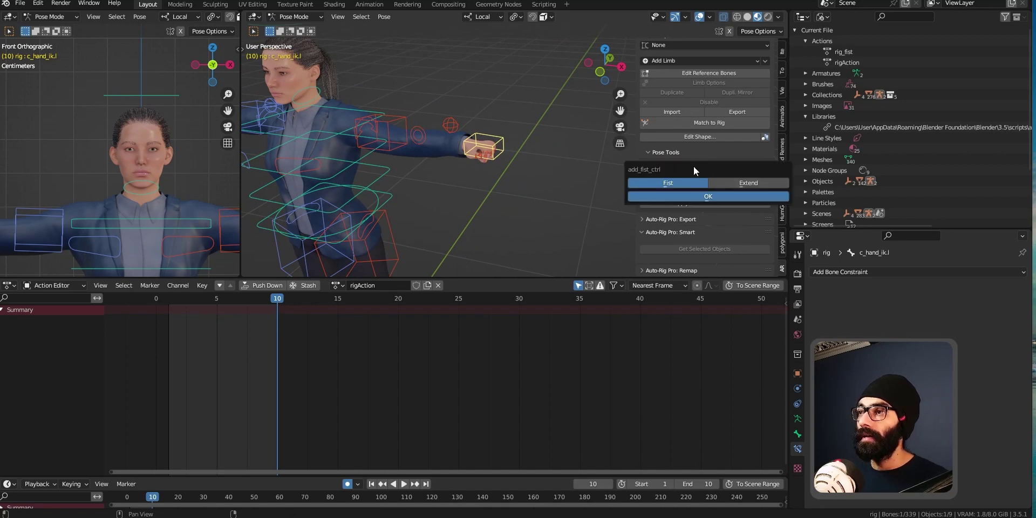
{"action": "left_click", "coordinate": [689, 197]}
Scale the left hand's fist controller (c_fist.l) to 0.157 at frame 10 to close the hand.
{"action": "left_click", "coordinate": [490, 129]}
{"action": "key", "text": "s"}
{"action": "left_click", "coordinate": [495, 183]}
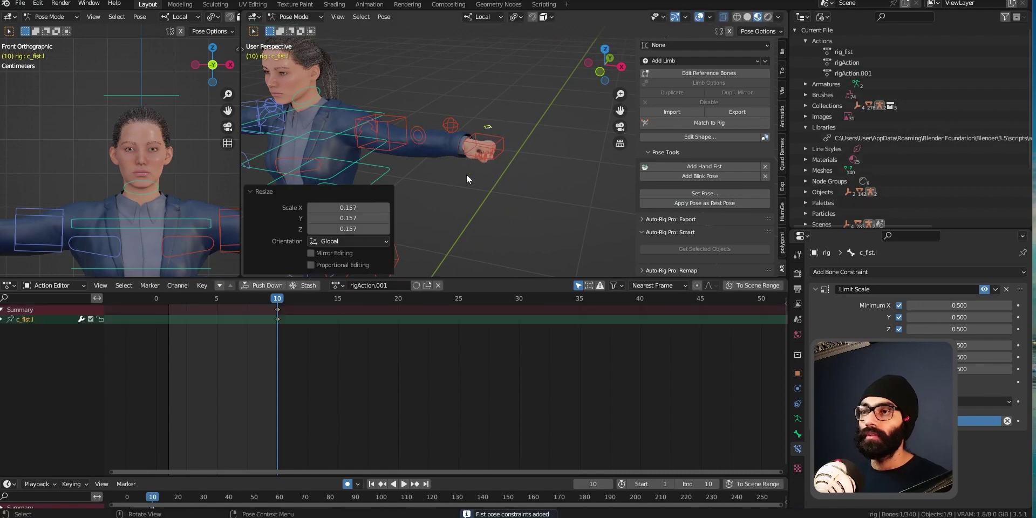
{"action": "scroll", "coordinate": [368, 157], "scroll_direction": "down", "scroll_amount": 4}
{"action": "scroll", "coordinate": [460, 139], "scroll_direction": "up", "scroll_amount": 6}
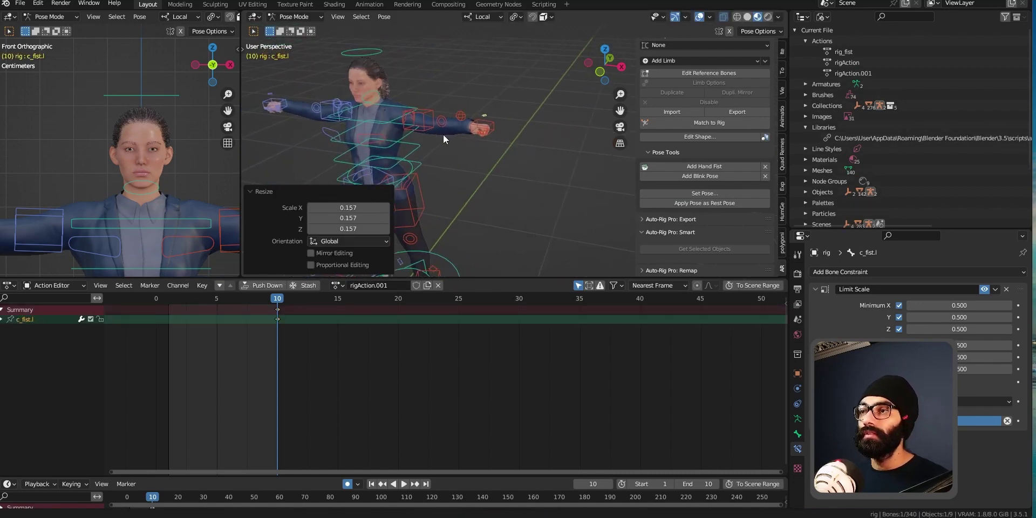
Scale the left hand's fist controller again to test the fist pose, and select the spine controller c_spine_01.x.
{"action": "middle_click_drag", "start_coordinate": [470, 190], "coordinate": [483, 163]}
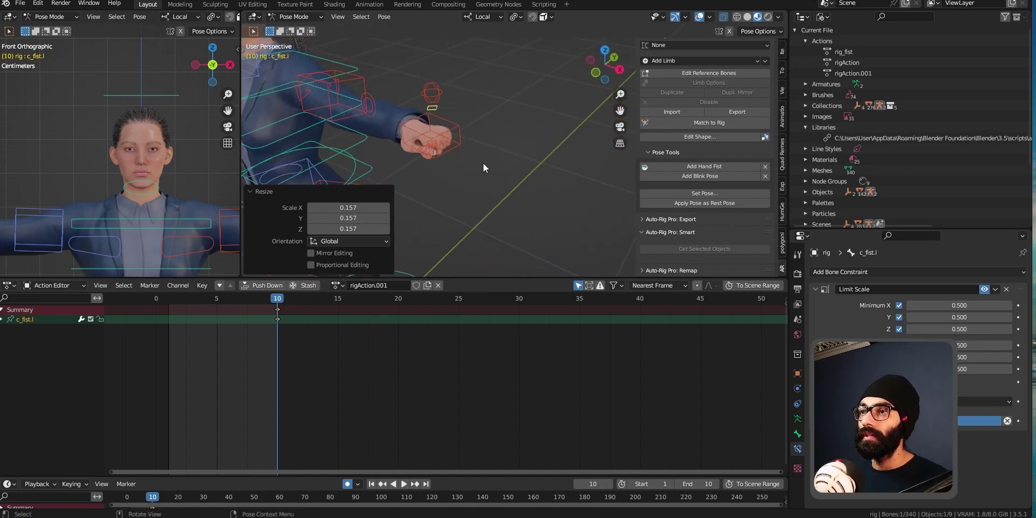
{"action": "key", "text": "s"}
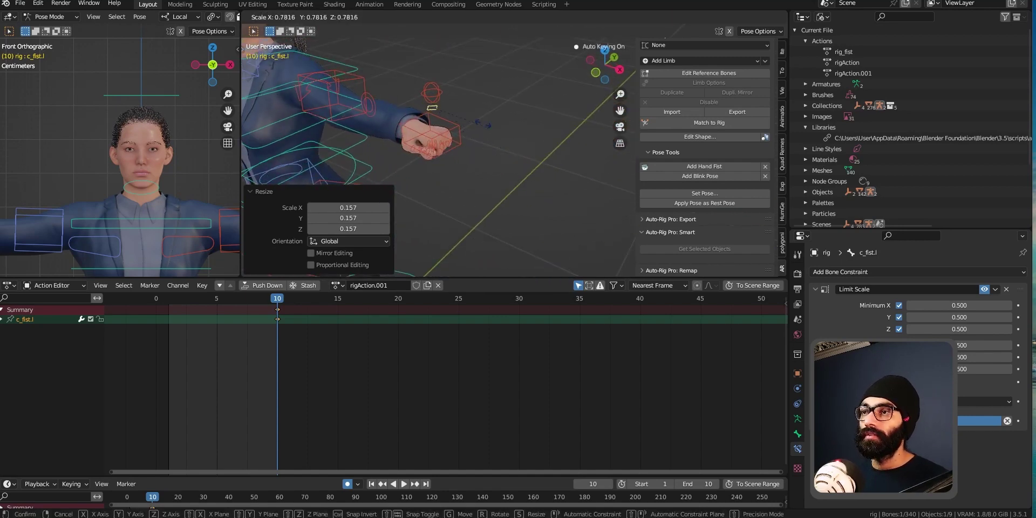
{"action": "left_click", "coordinate": [461, 146]}
{"action": "scroll", "coordinate": [460, 145], "scroll_direction": "down", "scroll_amount": 5}
{"action": "middle_click_drag", "start_coordinate": [426, 144], "coordinate": [479, 153]}
{"action": "scroll", "coordinate": [510, 108], "scroll_direction": "down", "scroll_amount": 2}
{"action": "middle_click_drag", "start_coordinate": [510, 107], "coordinate": [499, 134]}
{"action": "left_click", "coordinate": [499, 137]}
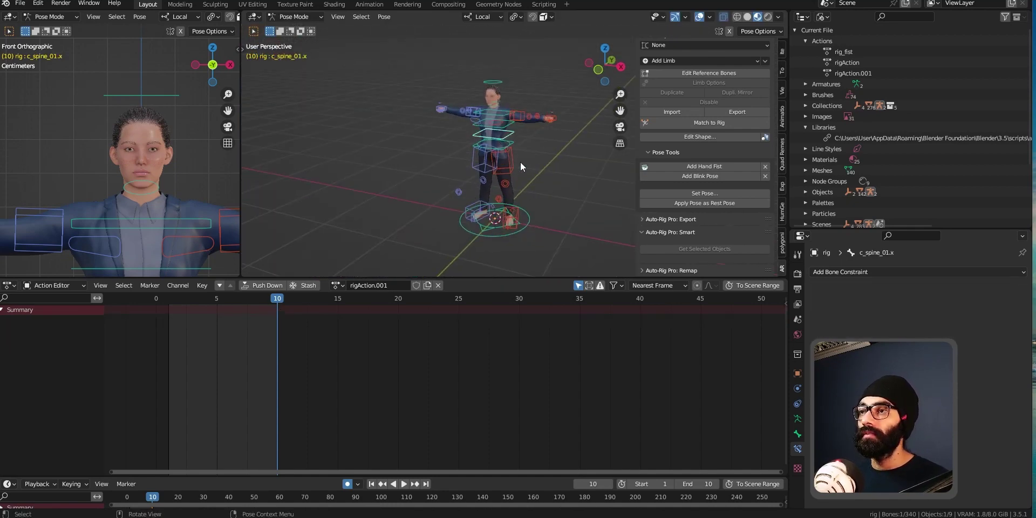
Show the view layer's collections in the Outliner and exclude the collapsed character1 collection from the view layer.
{"action": "left_click", "coordinate": [830, 19]}
{"action": "left_click", "coordinate": [843, 42]}
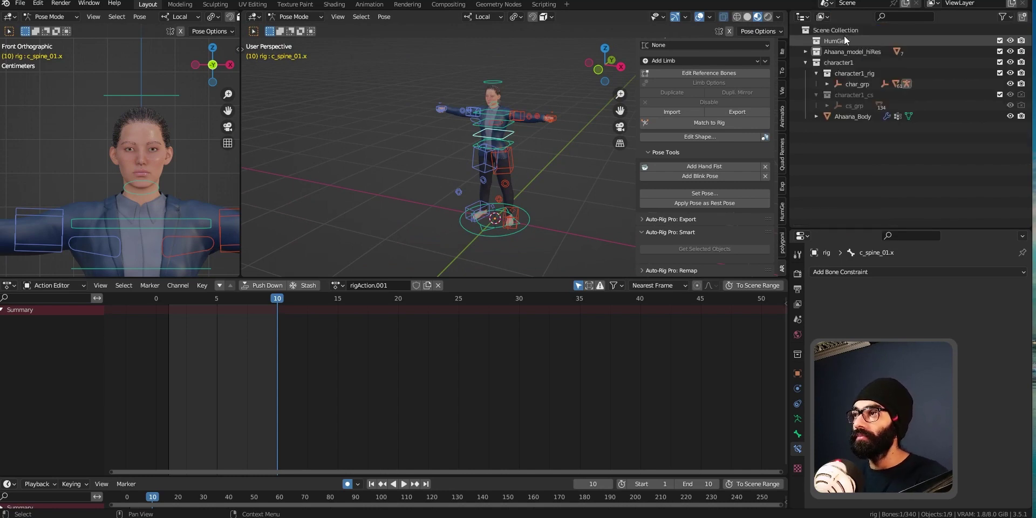
{"action": "left_click", "coordinate": [806, 62]}
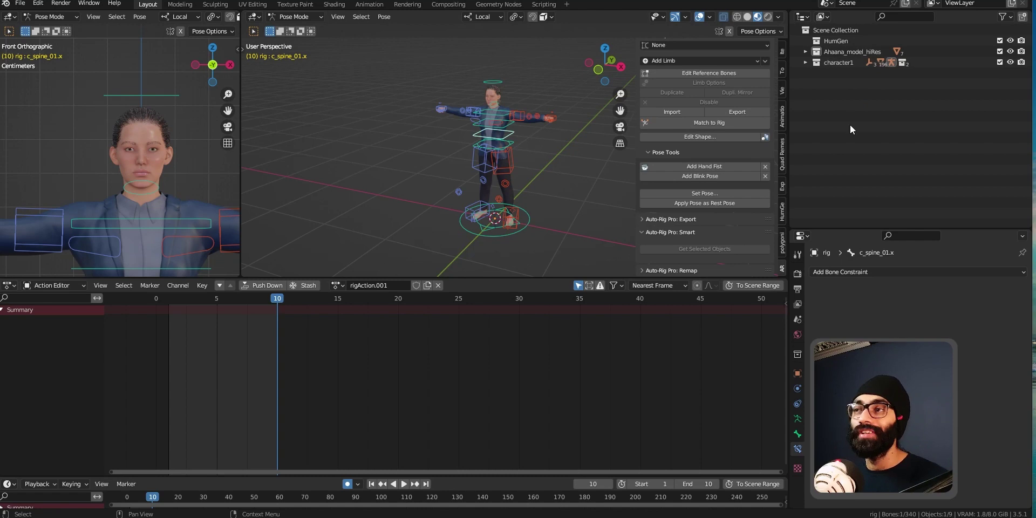
{"action": "left_click", "coordinate": [806, 63]}
{"action": "left_click", "coordinate": [806, 63]}
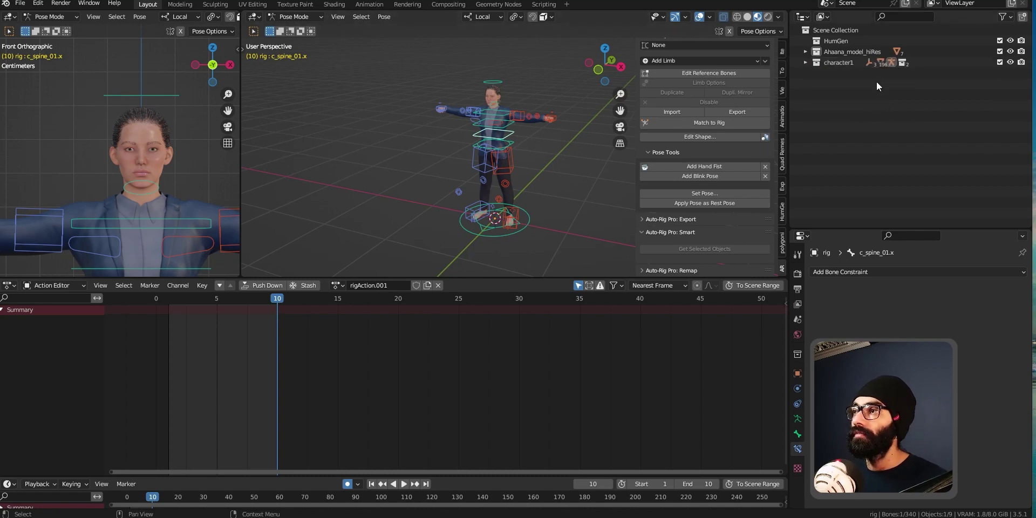
{"action": "left_click", "coordinate": [999, 62]}
Examine the unrigged character's suit jacket and body meshes from the front and at an angle.
{"action": "left_click", "coordinate": [501, 151]}
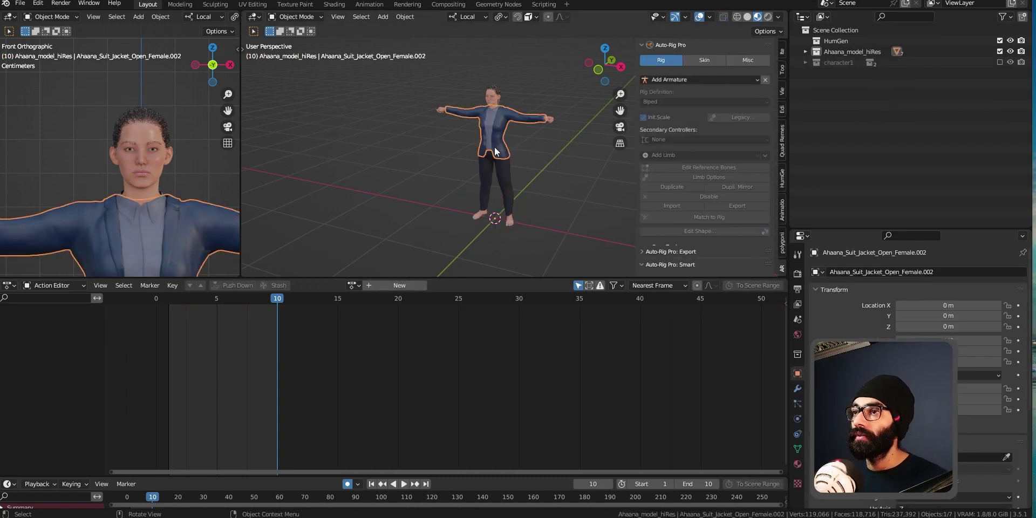
{"action": "key", "text": "Tab"}
{"action": "key", "text": "ctrl+Tab"}
{"action": "left_click", "coordinate": [424, 160]}
{"action": "key", "text": "KP_1"}
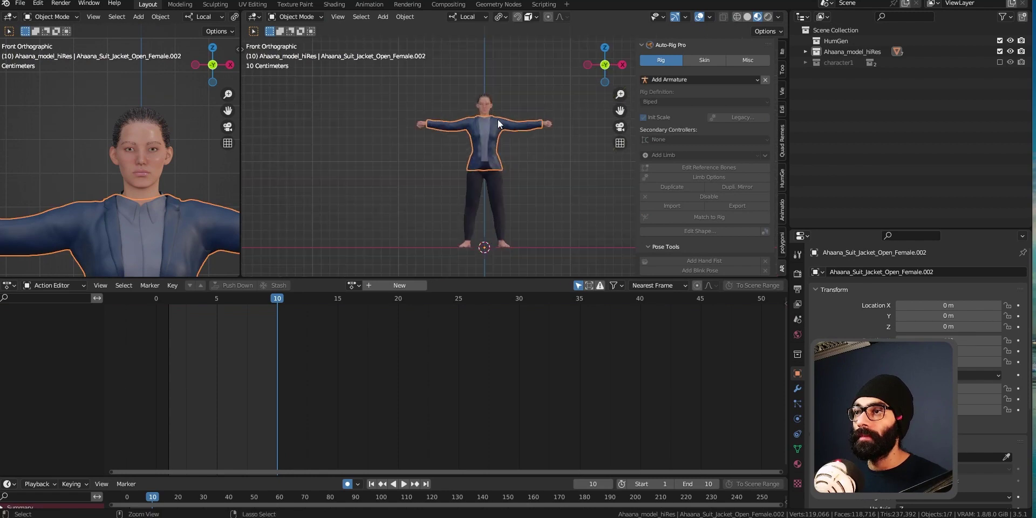
{"action": "middle_click_drag", "start_coordinate": [500, 123], "coordinate": [484, 107], "text": "ctrl"}
{"action": "left_click", "coordinate": [442, 86]}
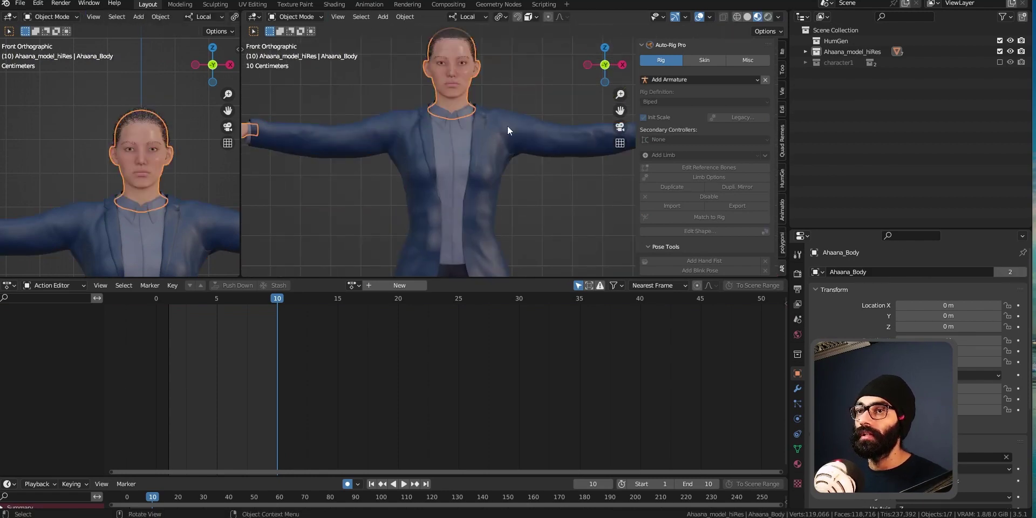
{"action": "scroll", "coordinate": [535, 172], "scroll_direction": "down", "scroll_amount": 5}
{"action": "middle_click_drag", "start_coordinate": [538, 188], "coordinate": [483, 207]}
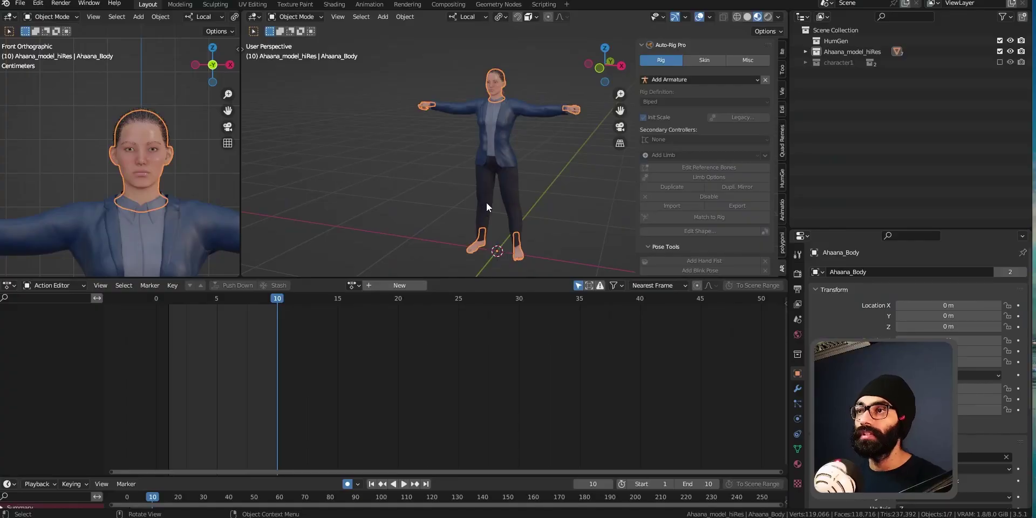
Examine the suit jacket's mesh in Edit Mode by selecting an edge loop around the upper sleeve, and return to Object Mode.
{"action": "middle_click_drag", "start_coordinate": [487, 204], "coordinate": [532, 189]}
{"action": "scroll", "coordinate": [520, 172], "scroll_direction": "up", "scroll_amount": 3}
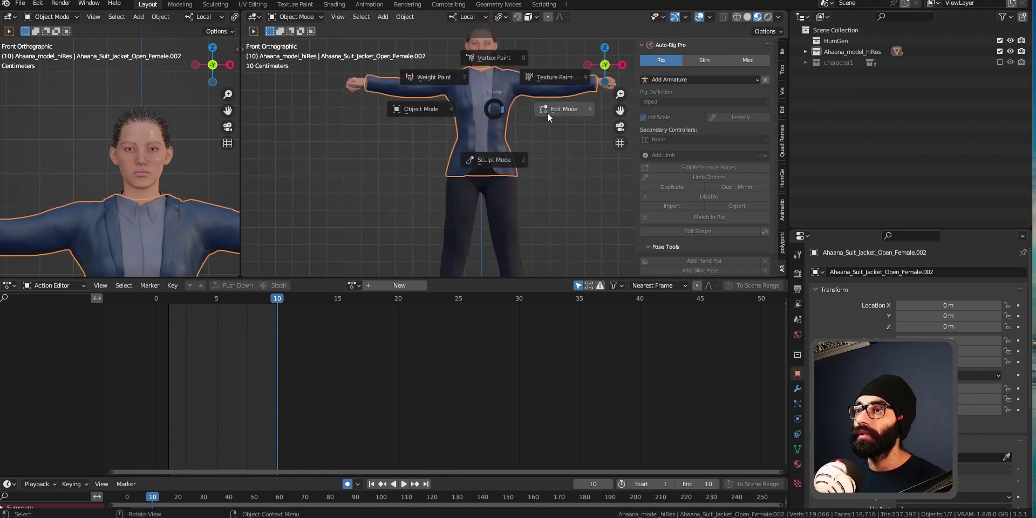
{"action": "left_click", "coordinate": [522, 111]}
{"action": "scroll", "coordinate": [452, 144], "scroll_direction": "up", "scroll_amount": 8}
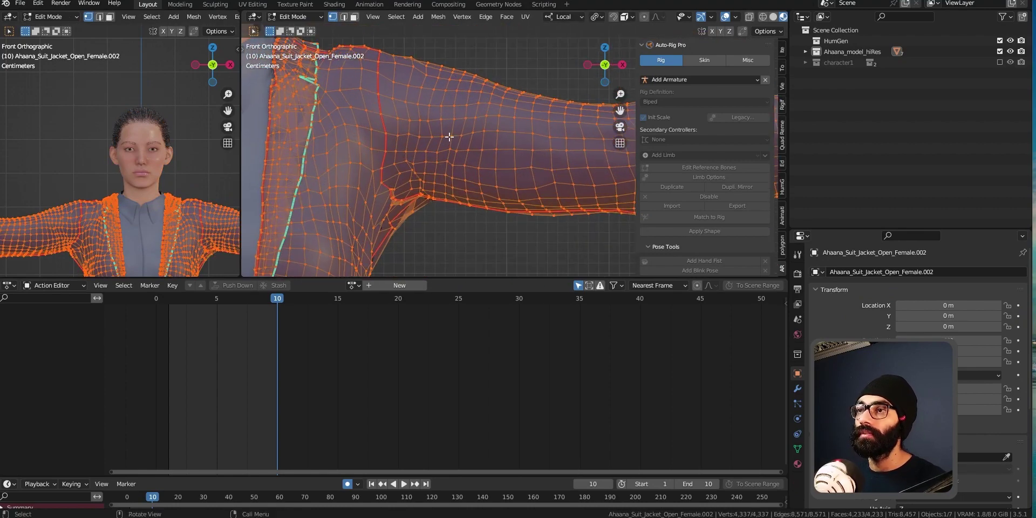
{"action": "left_click", "coordinate": [443, 111], "text": "alt"}
{"action": "scroll", "coordinate": [487, 126], "scroll_direction": "down", "scroll_amount": 3}
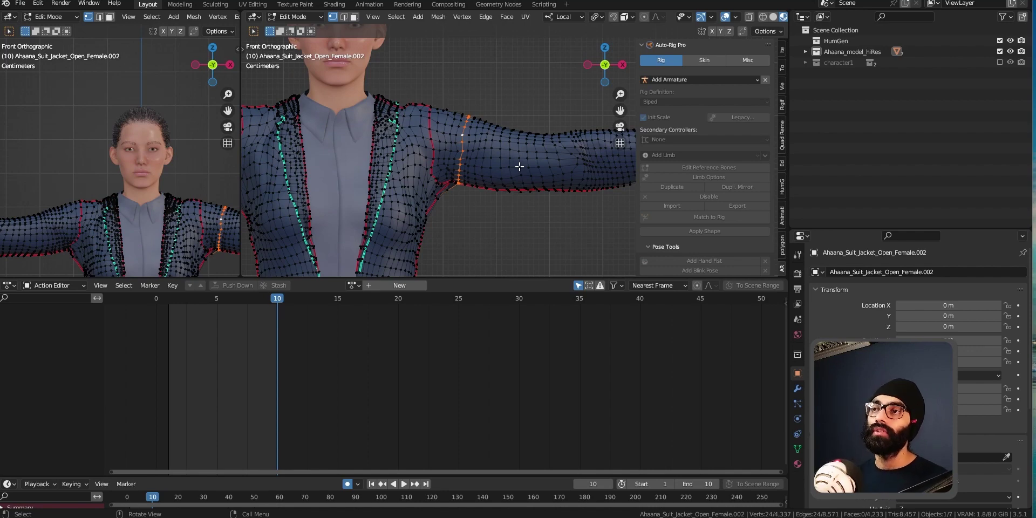
{"action": "left_click", "coordinate": [392, 180]}
{"action": "key", "text": "KP_Decimal"}
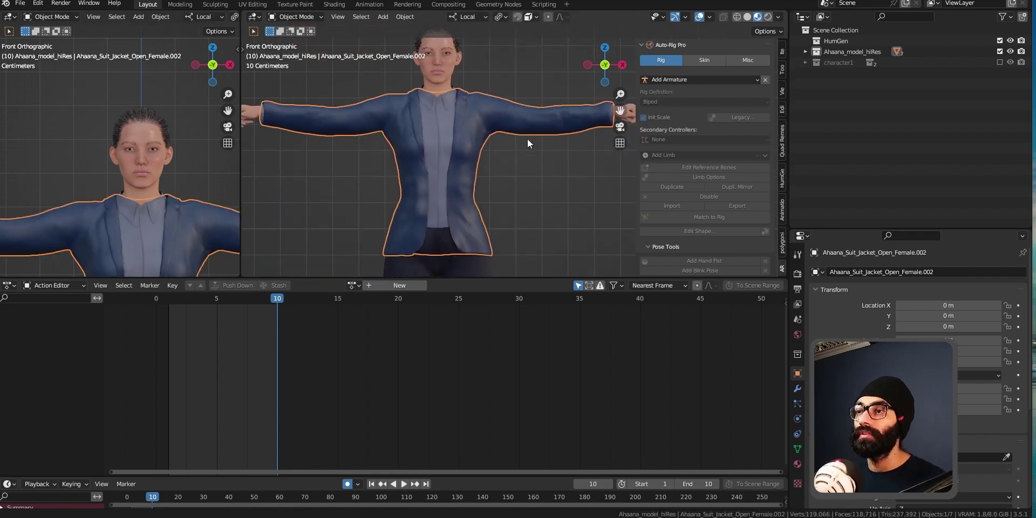
{"action": "middle_click_drag", "start_coordinate": [556, 179], "coordinate": [472, 209]}
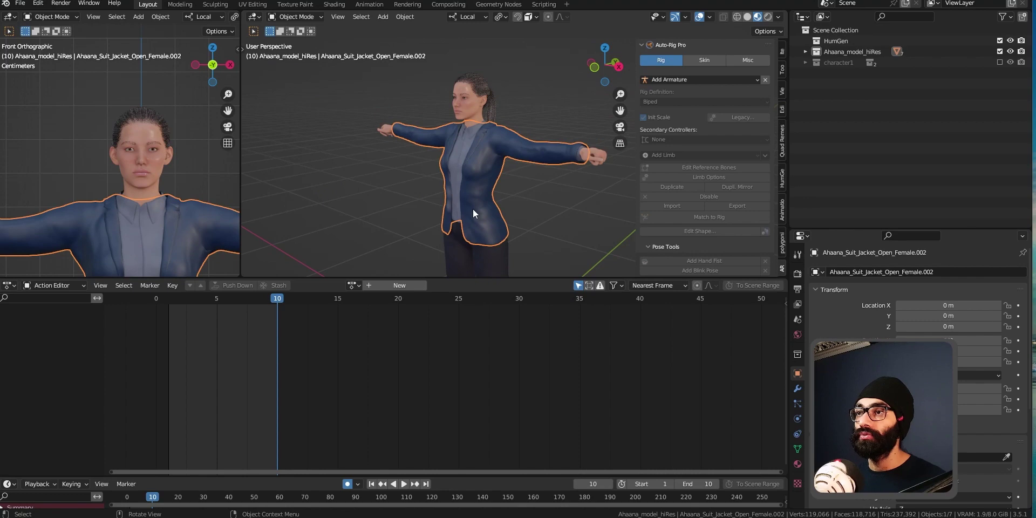